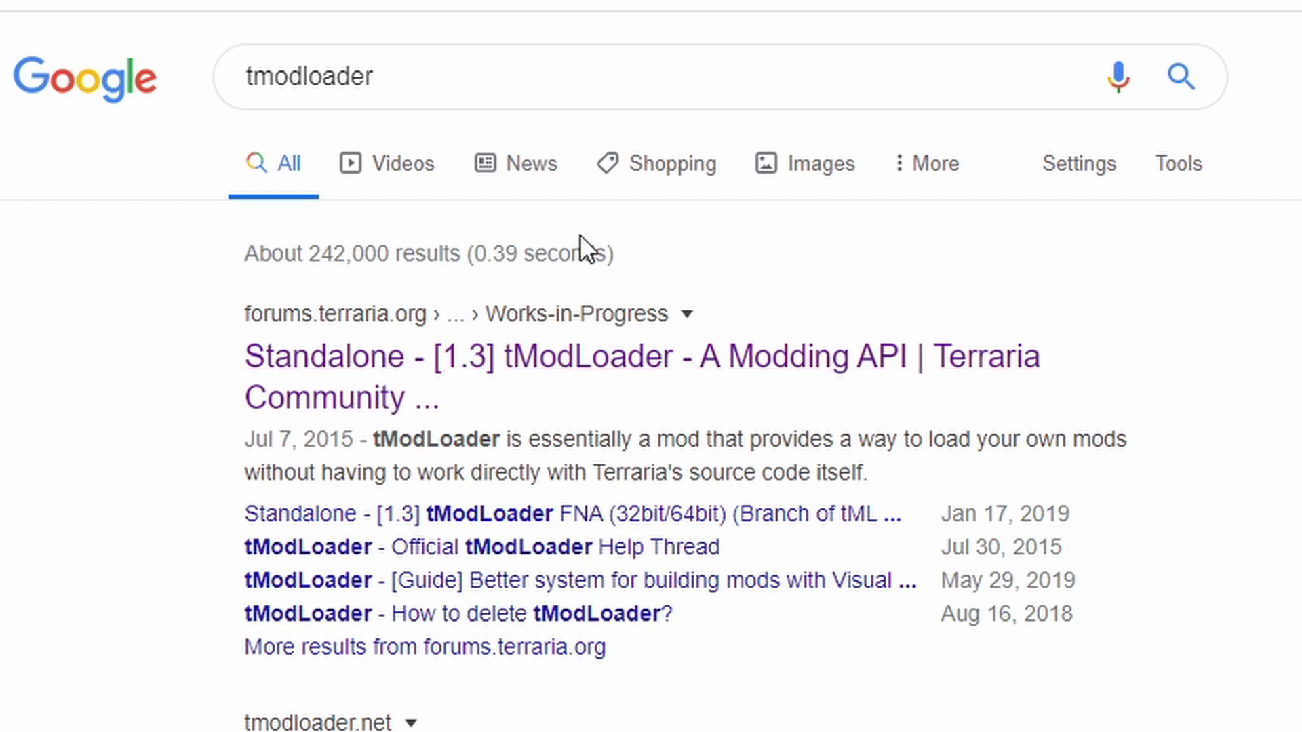
Open the tModLoader forum thread and read down past Introduction, Help and Legal Stuff to Credits
click(634, 356)
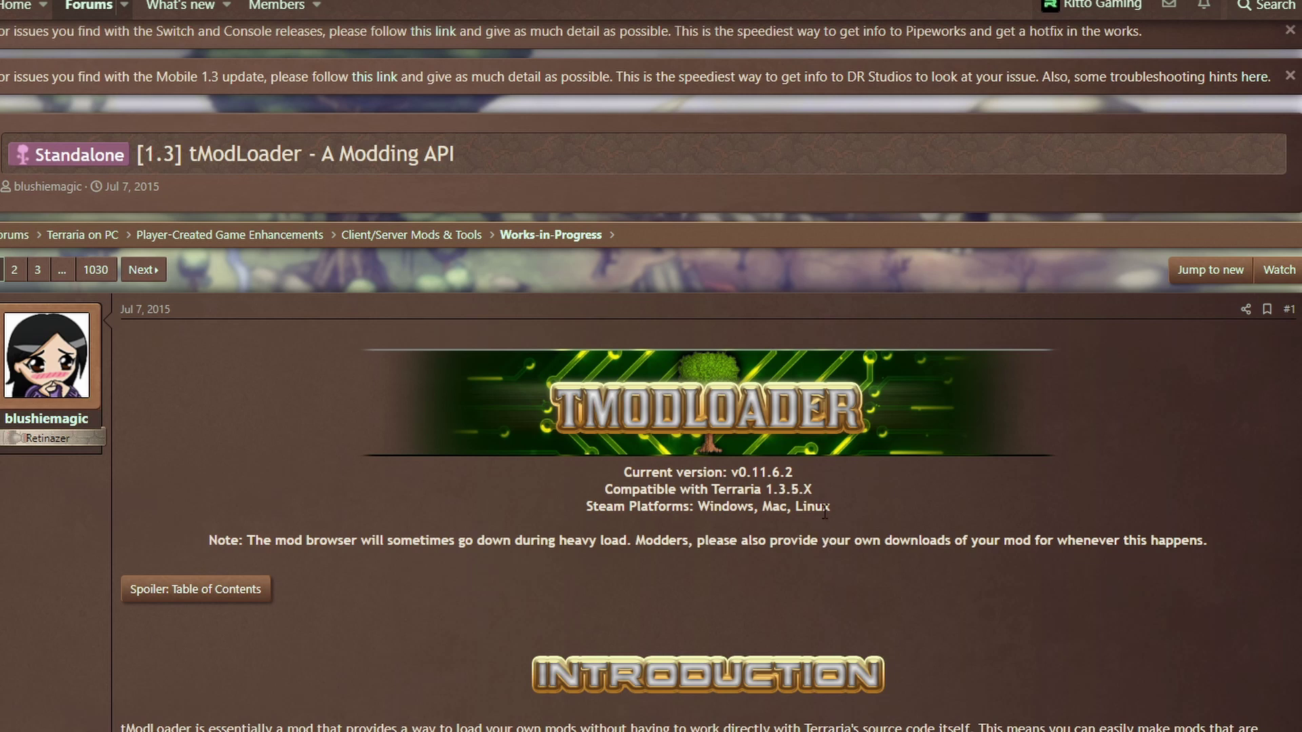
scroll(825, 510, down, 4)
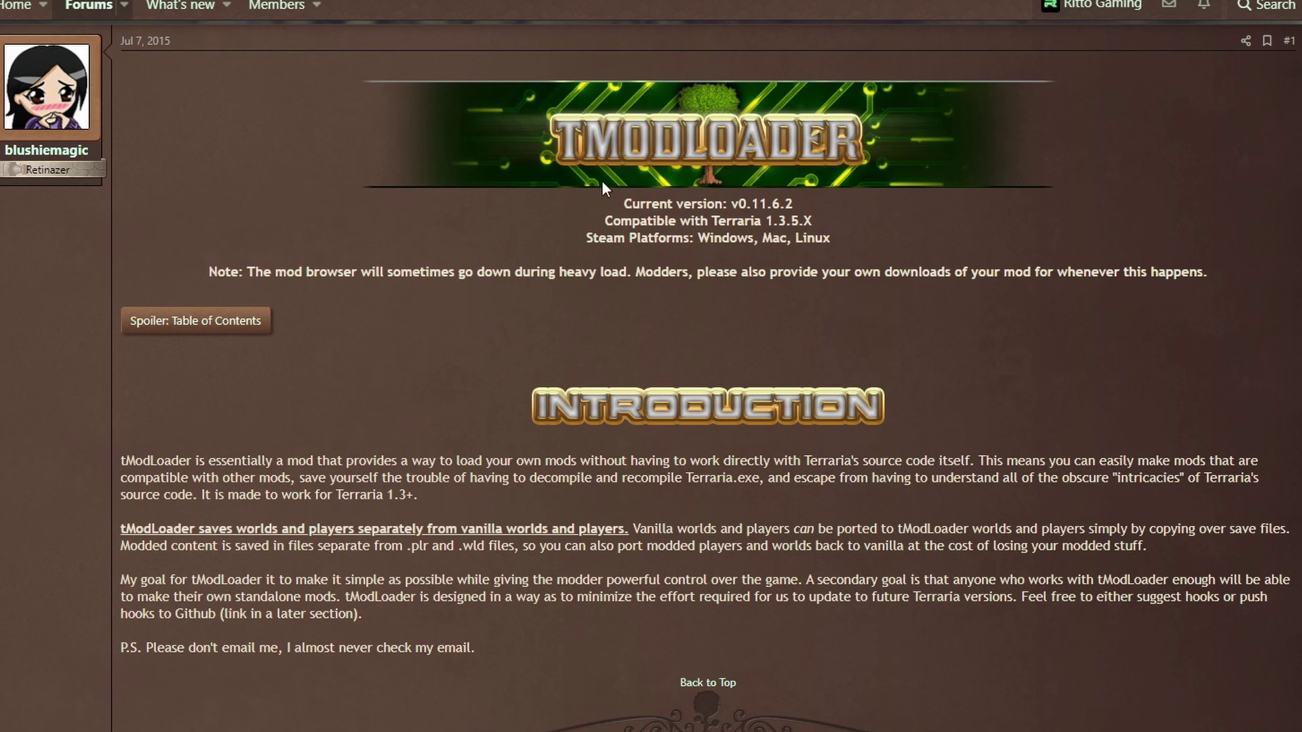
scroll(660, 274, down, 1)
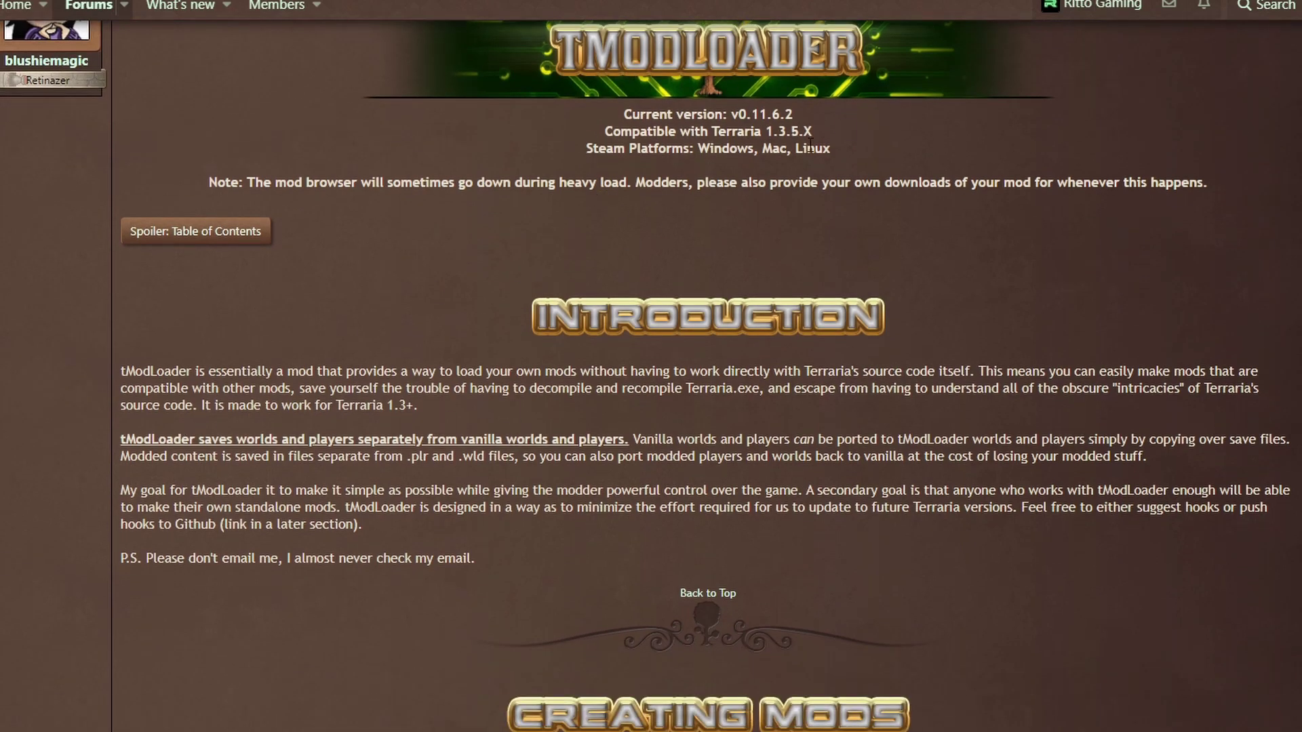
scroll(782, 138, down, 11)
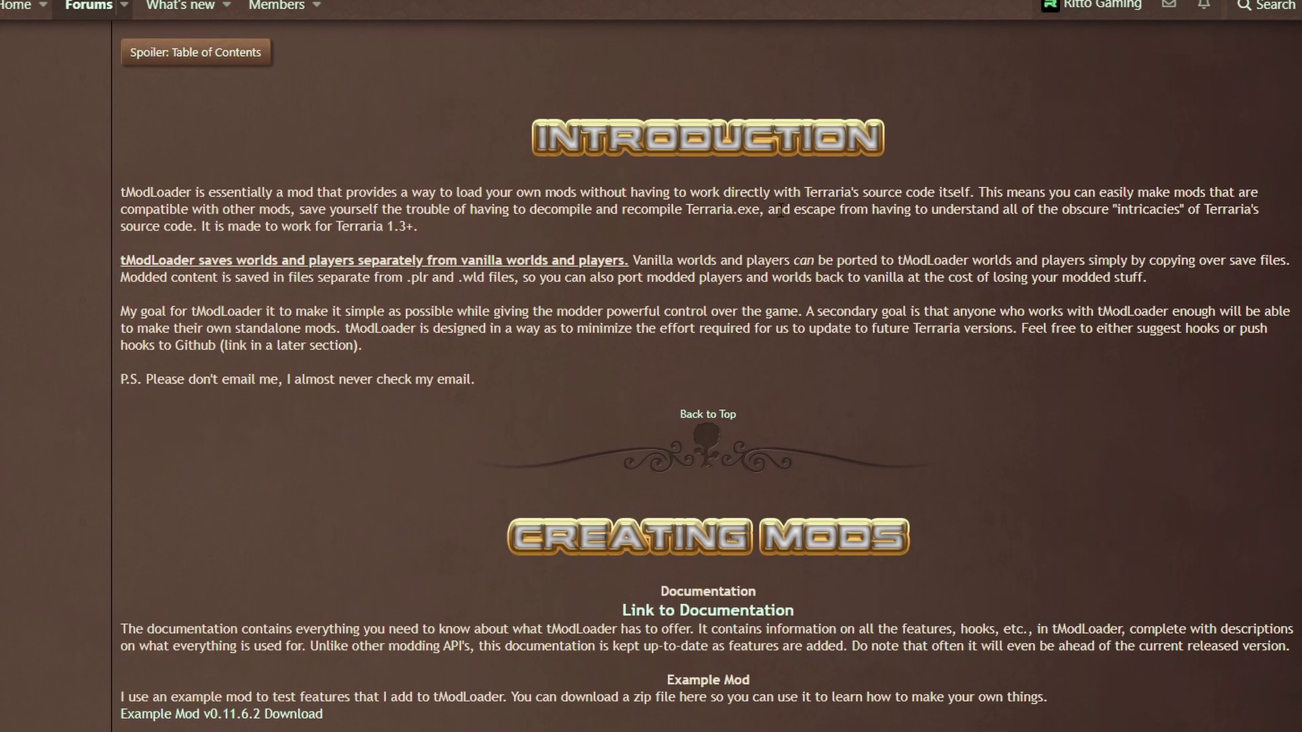
scroll(724, 151, down, 14)
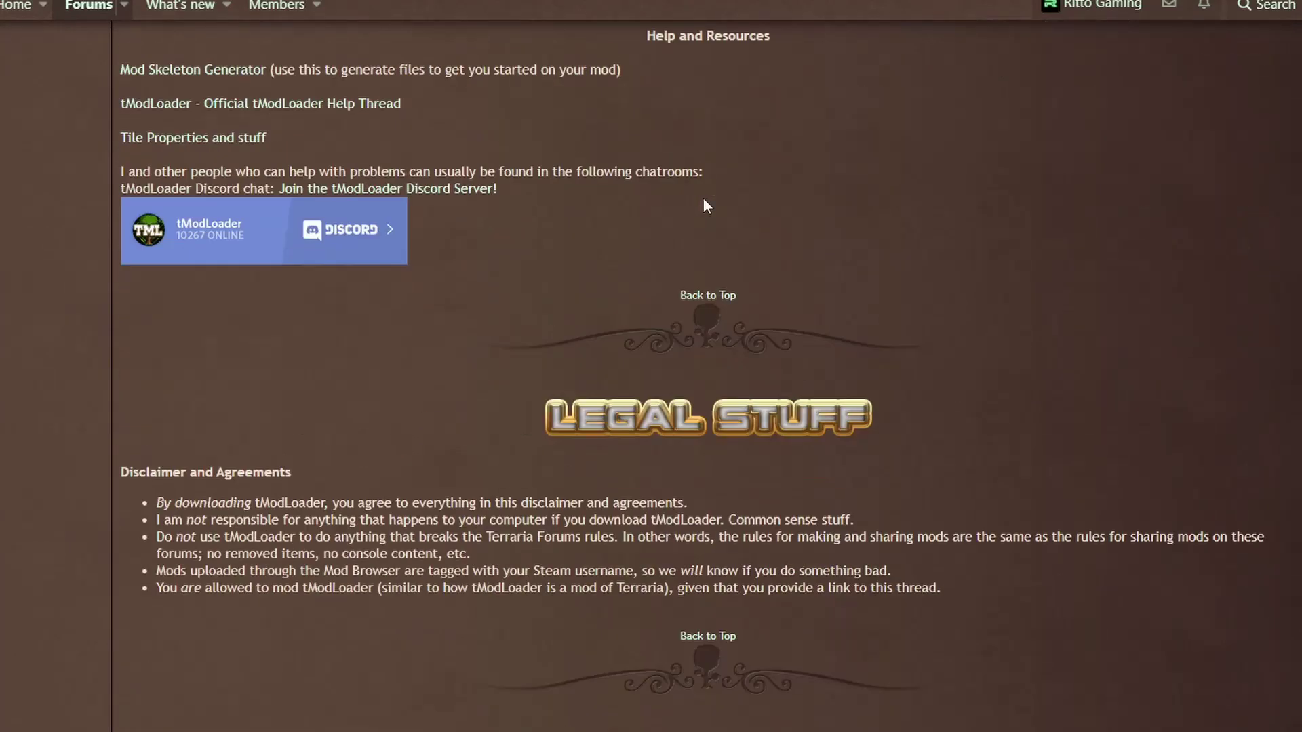
scroll(690, 280, down, 9)
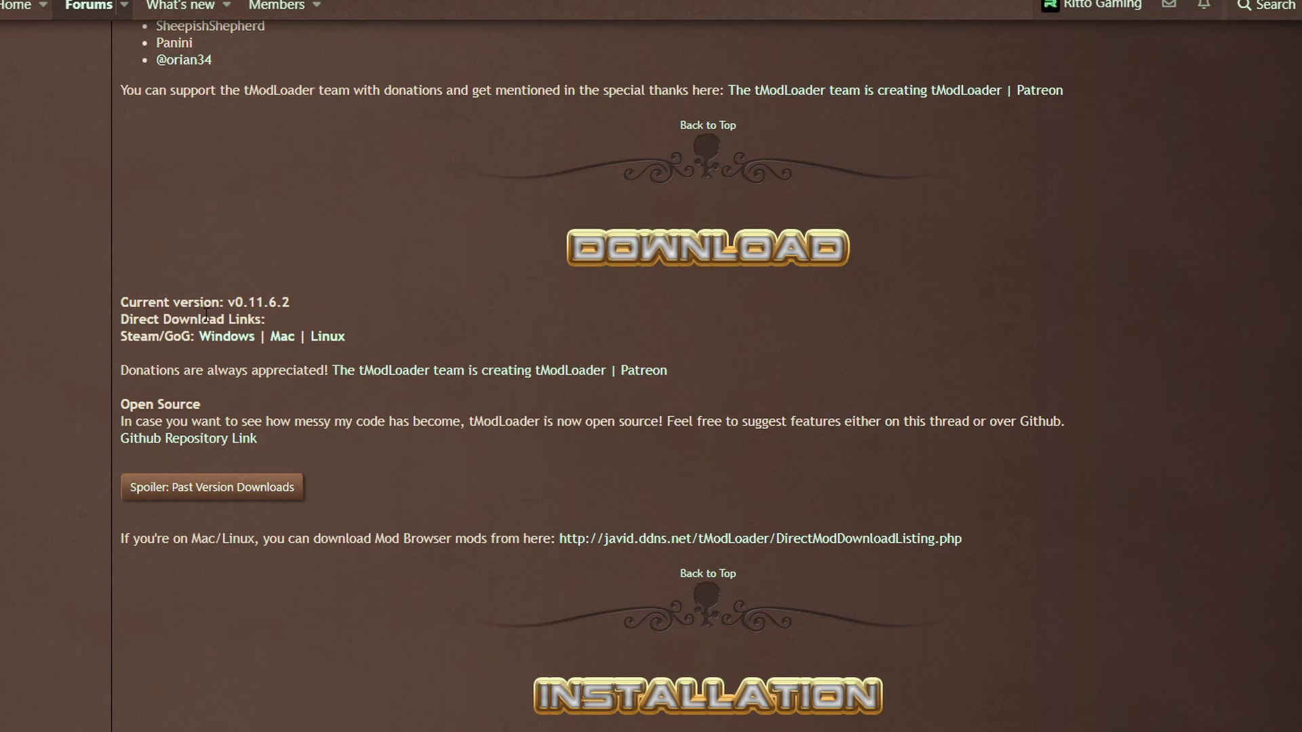
Check the current version v0.11.6.2 and glance at the past version downloads list
drag(252, 303, 291, 304)
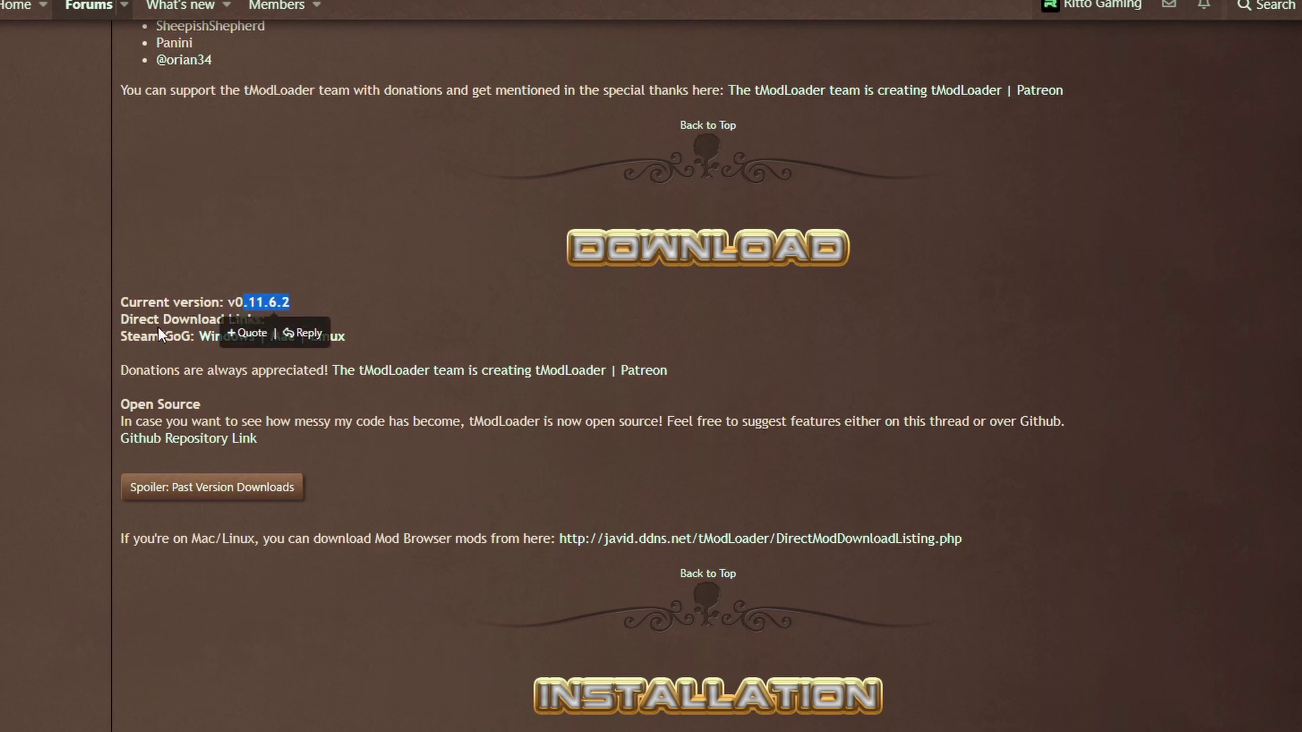
click(220, 318)
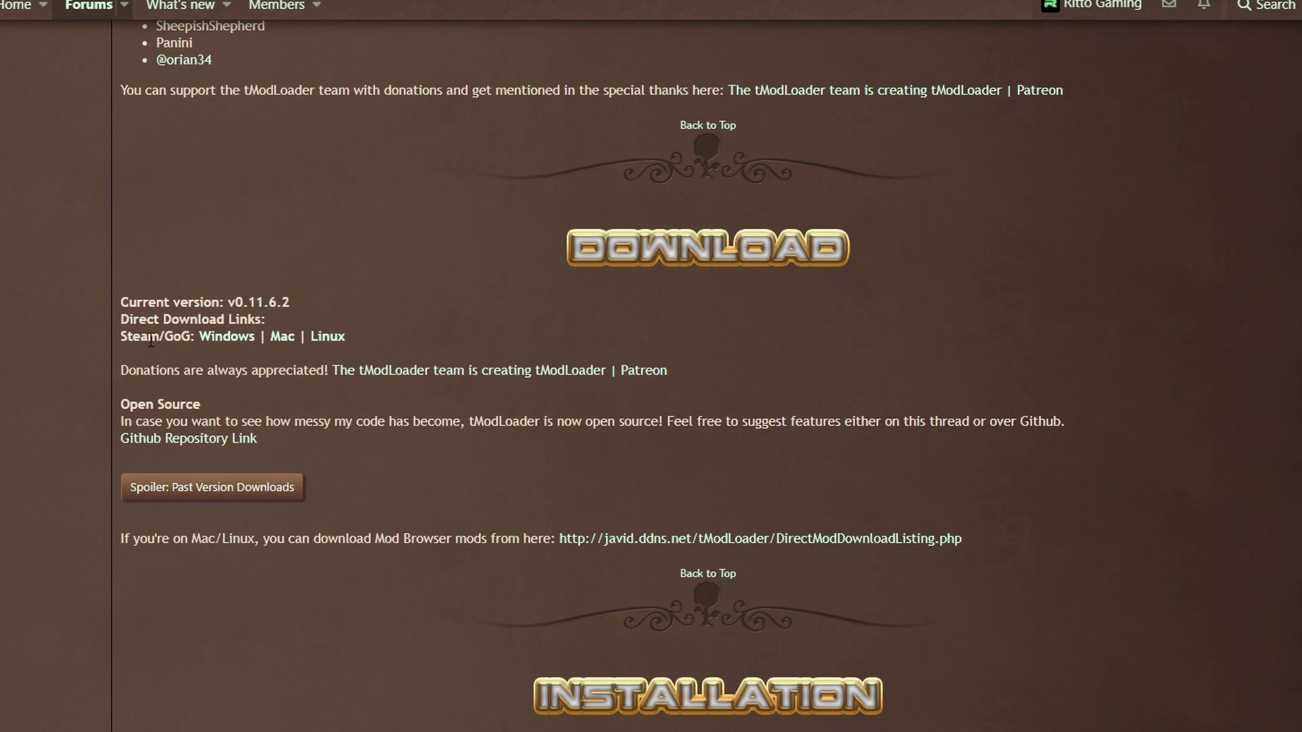
click(229, 491)
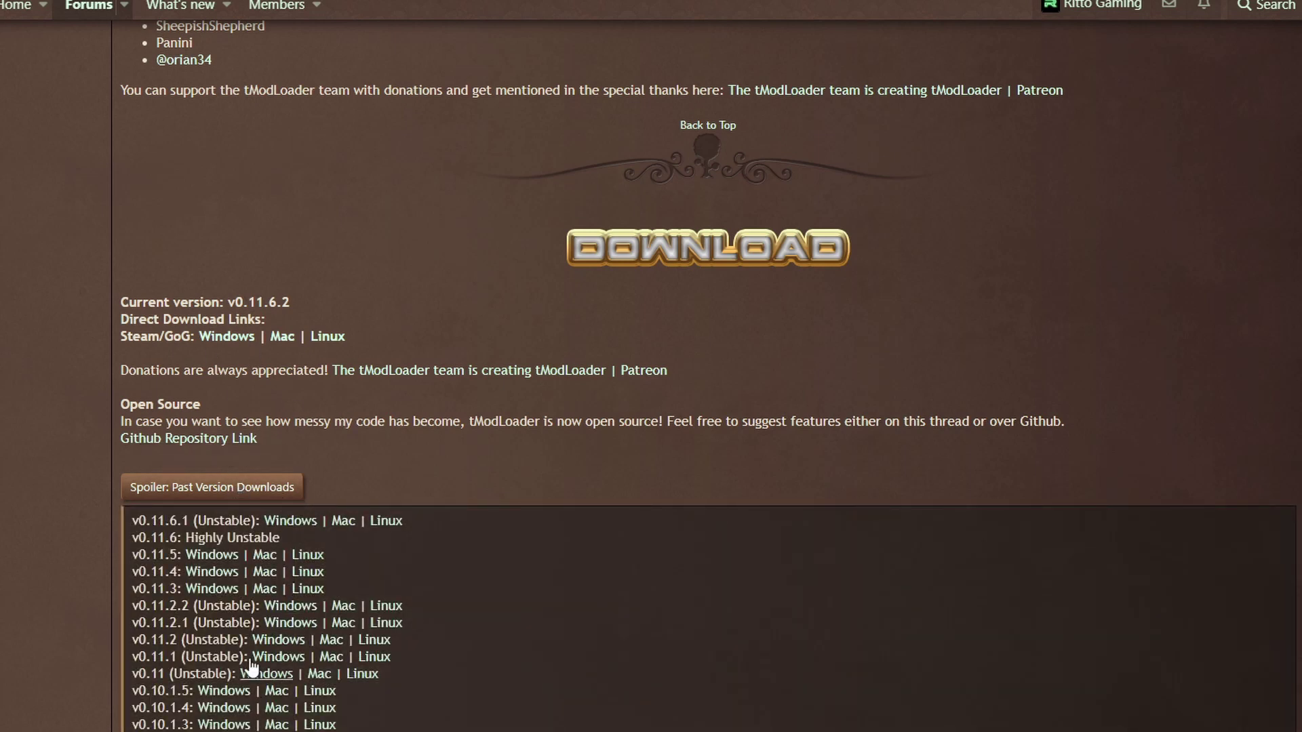
click(247, 491)
Download the Windows build of tModLoader v0.11.6.2 and show the zip in Downloads
drag(133, 338, 157, 339)
click(157, 341)
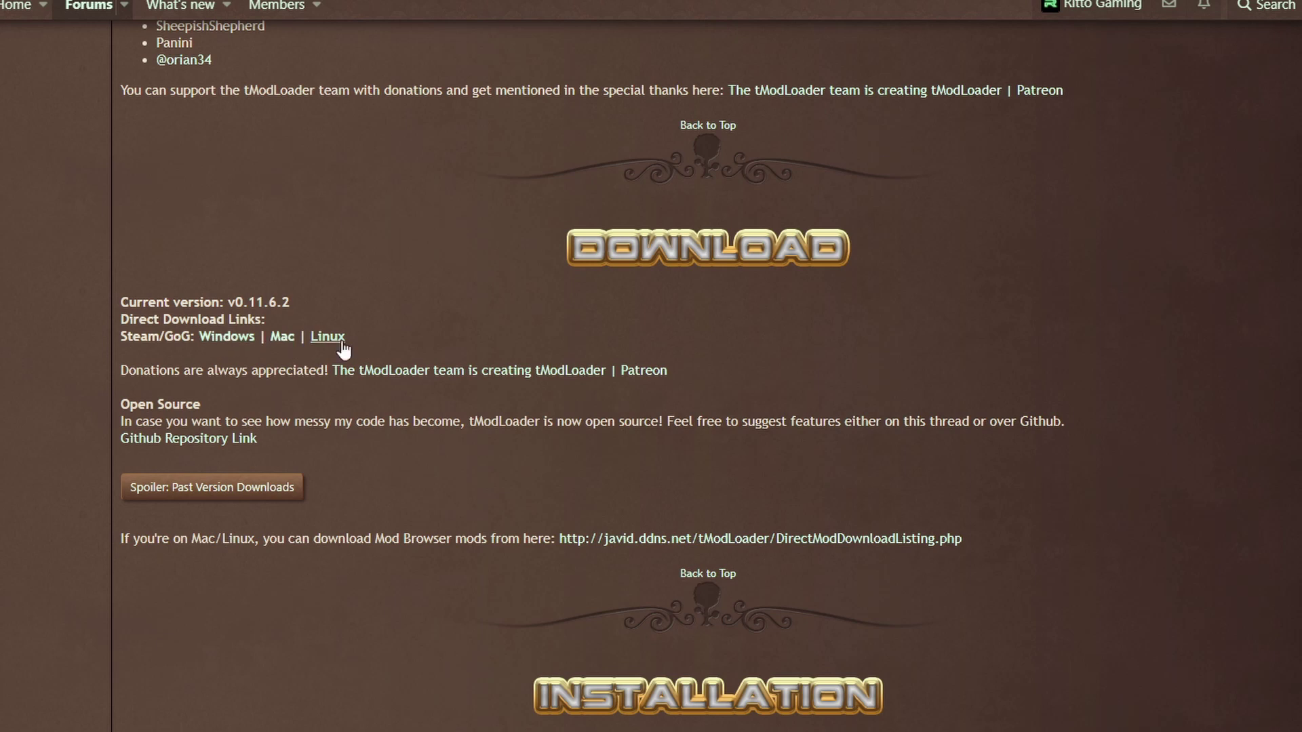
click(226, 336)
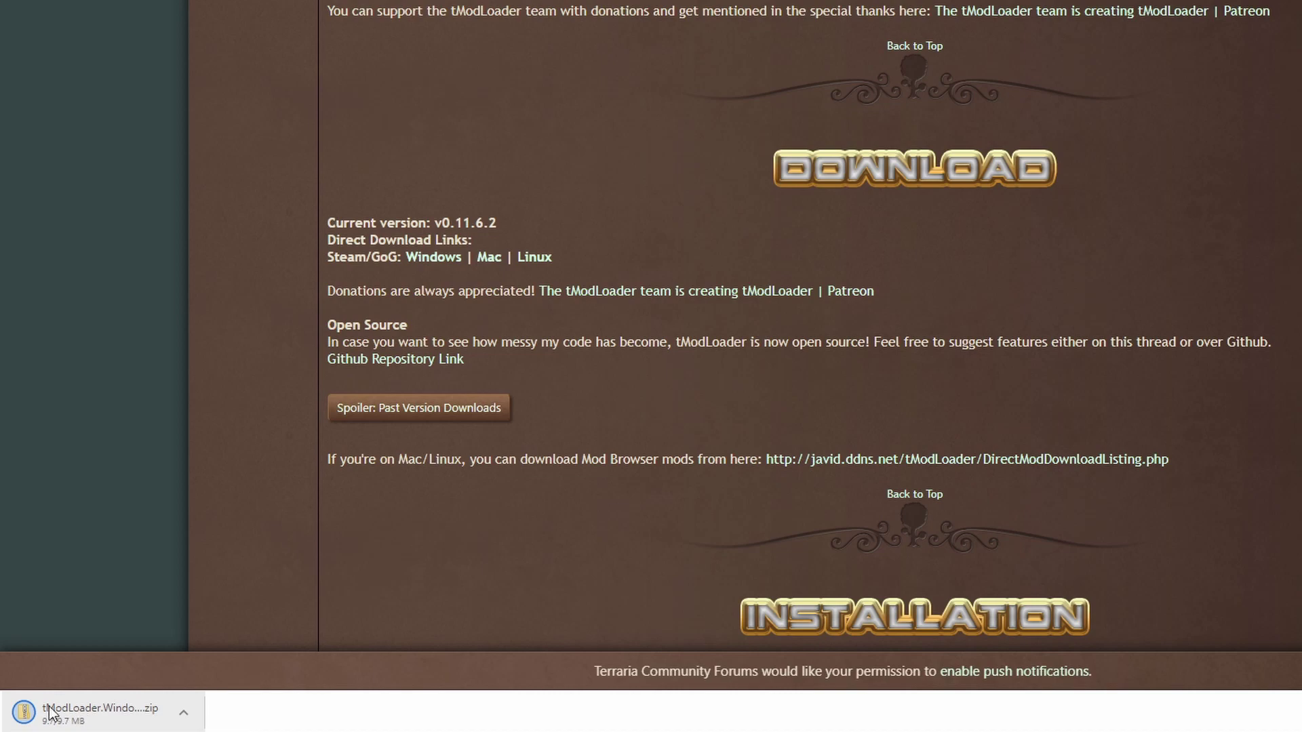
click(153, 710)
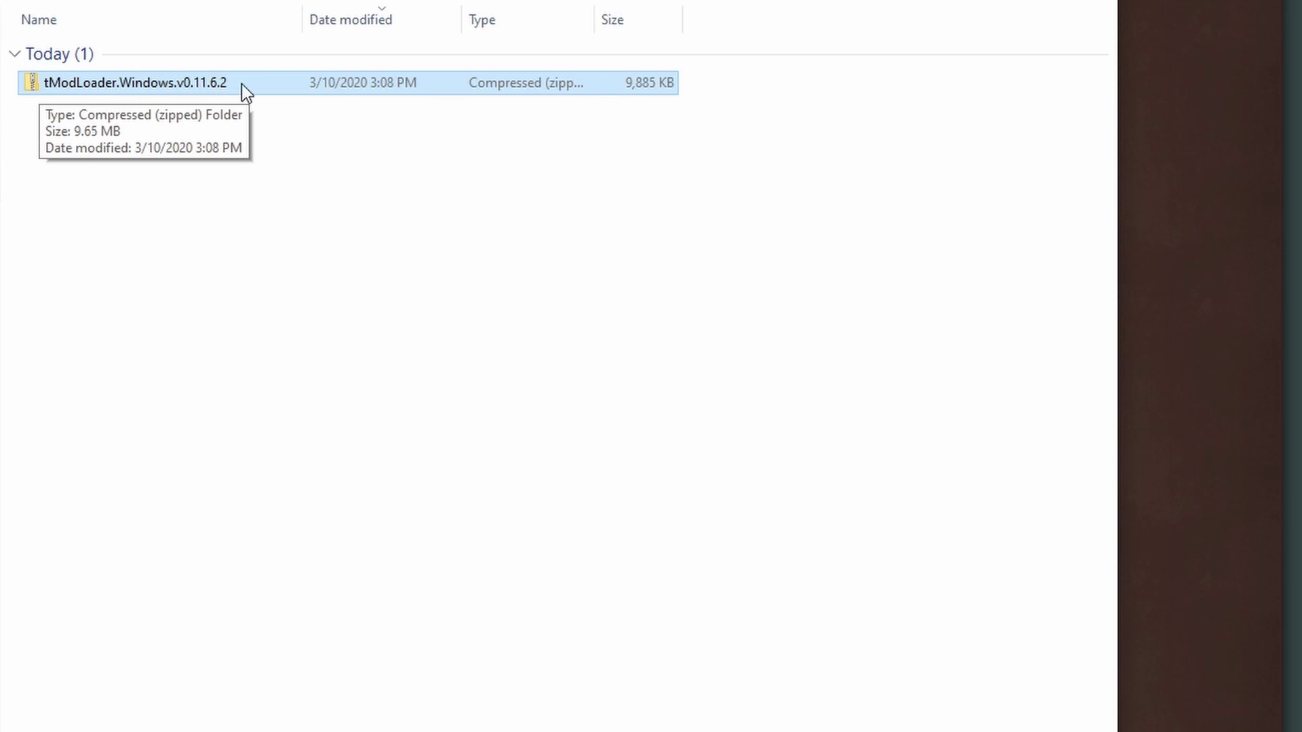
Extract the tModLoader.Windows.v0.11.6.2 zip with Extract All and open the extracted folder
right_click(138, 84)
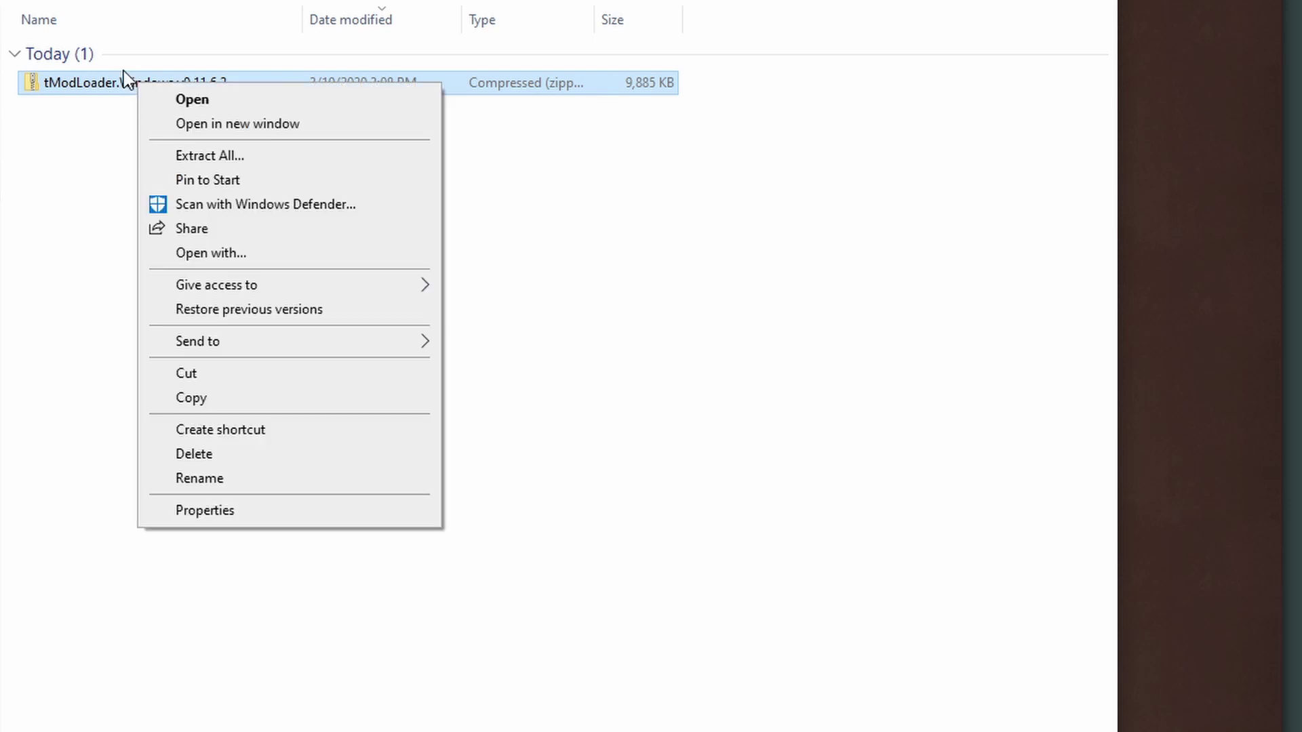
click(297, 156)
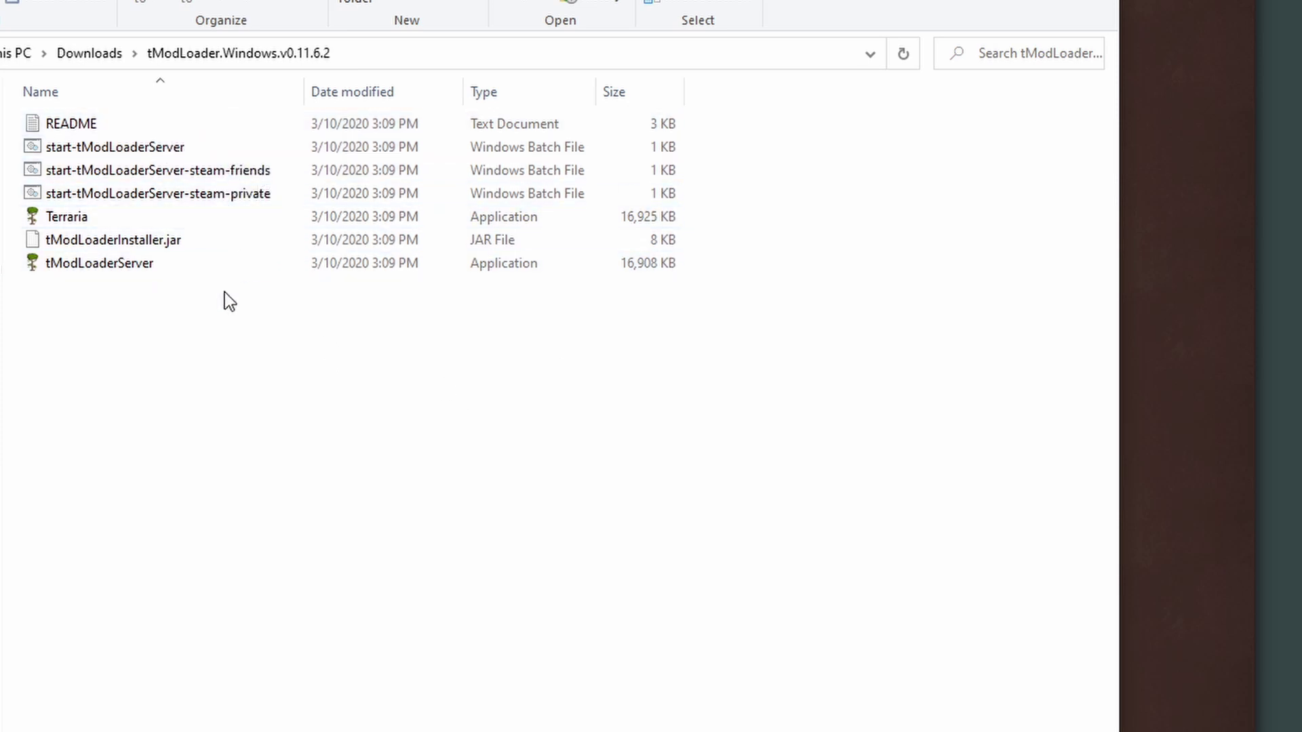
Read the maximized README's Automatic Install notes and locate tModLoaderInstaller.jar in the folder
double_click(135, 122)
drag(271, 0, 678, 0)
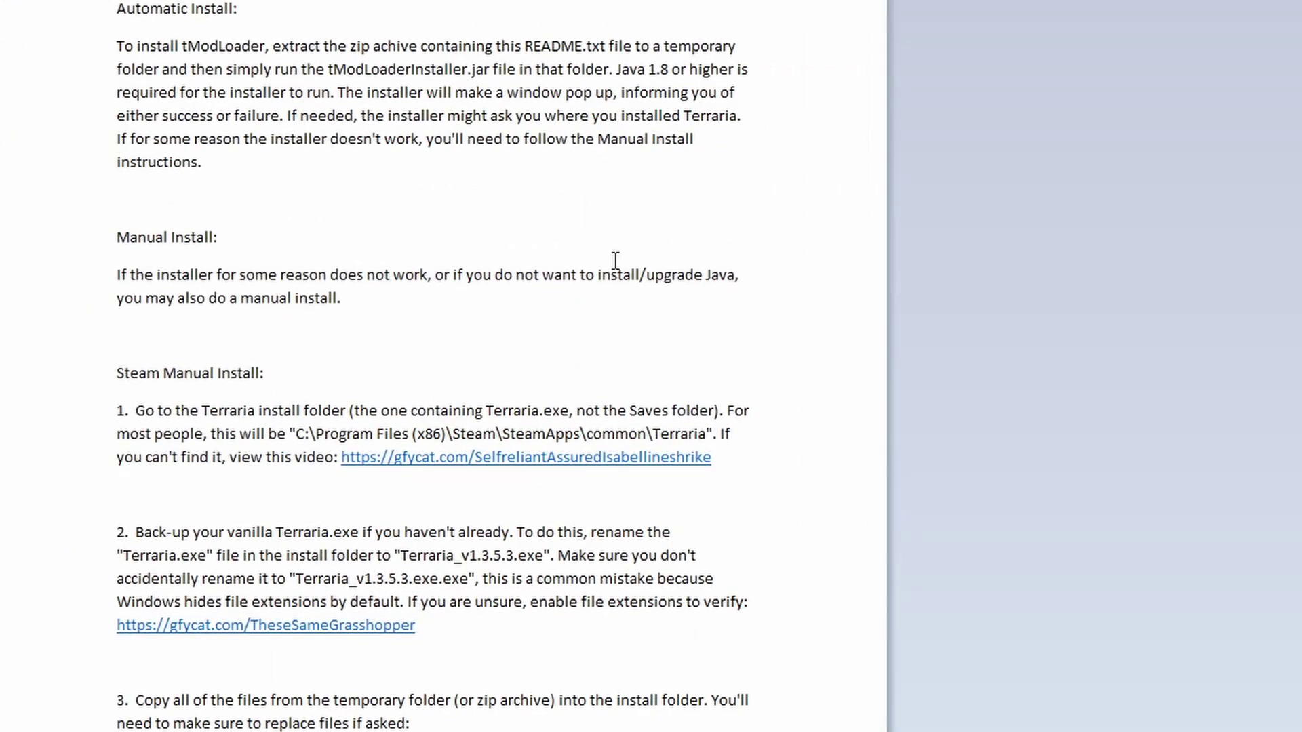
drag(467, 69, 492, 69)
click(371, 69)
click(473, 69)
scroll(410, 132, down, 3)
key(alt+F4)
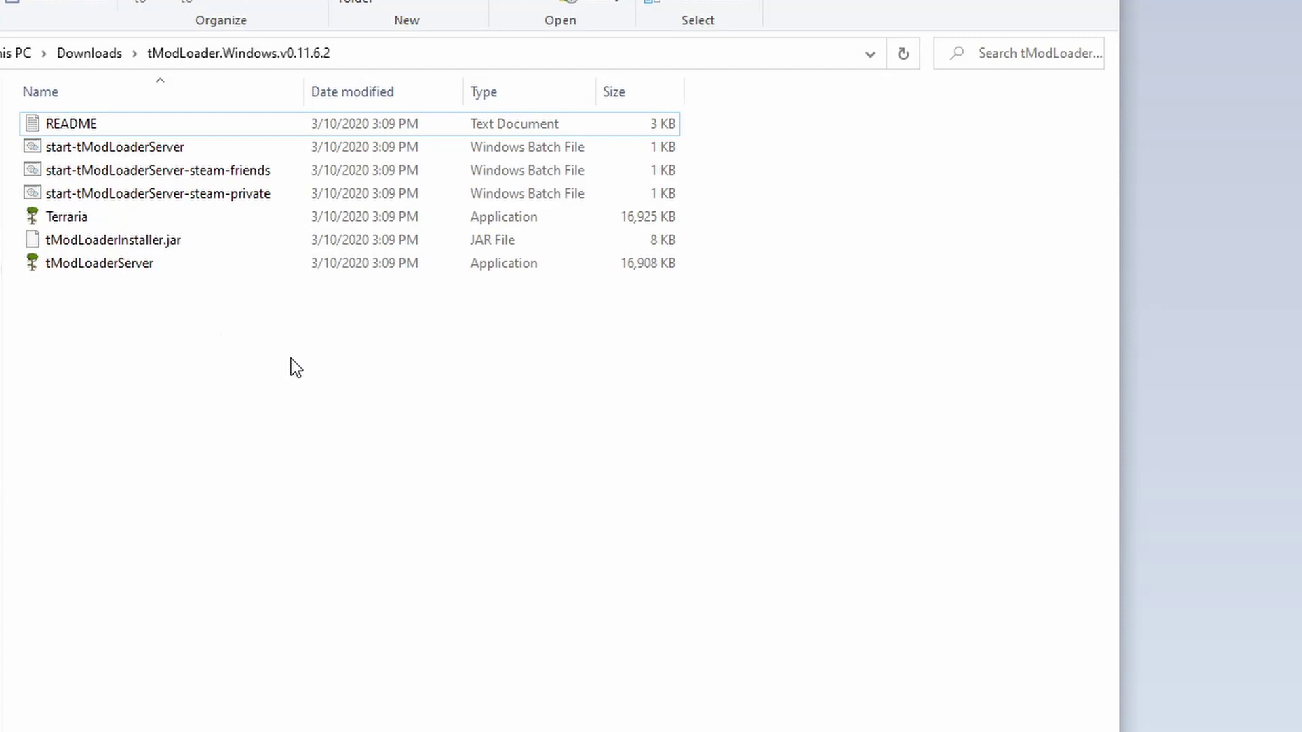
click(180, 249)
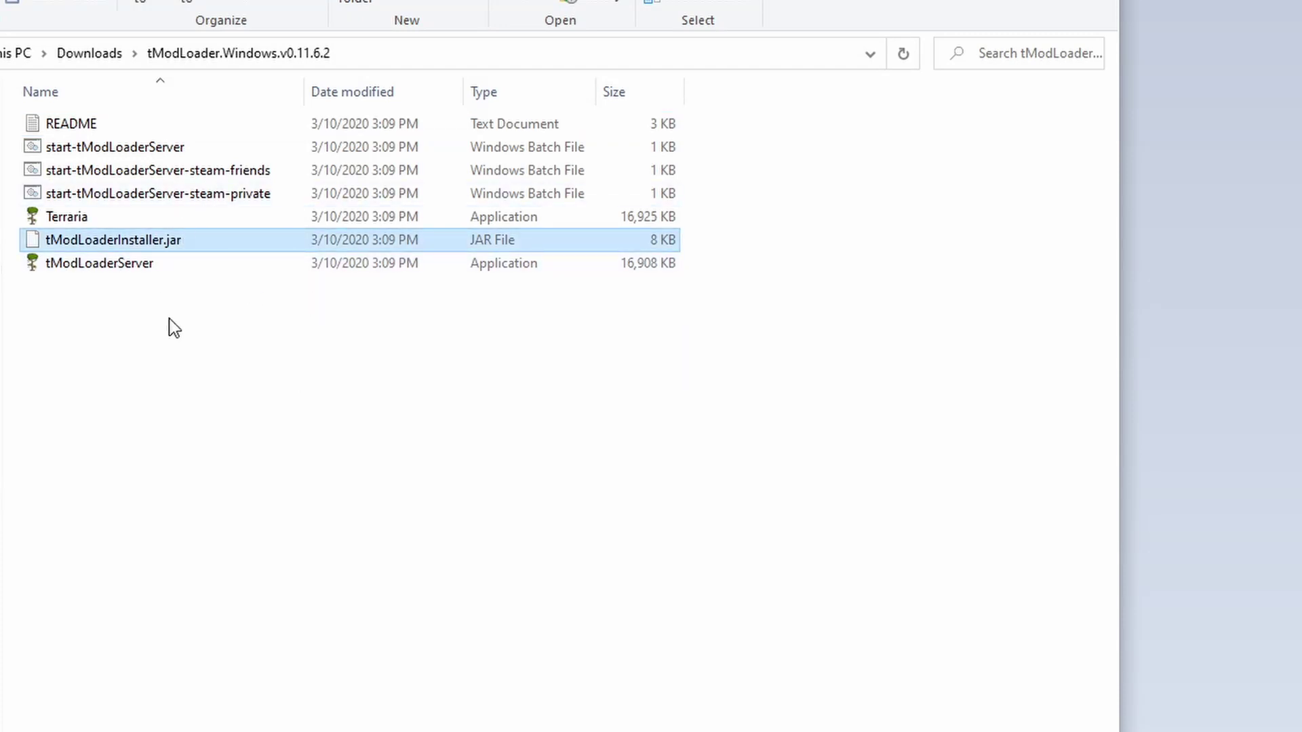
Read the README's Manual Install steps and the default Steam install path
key(alt+Tab)
click(234, 231)
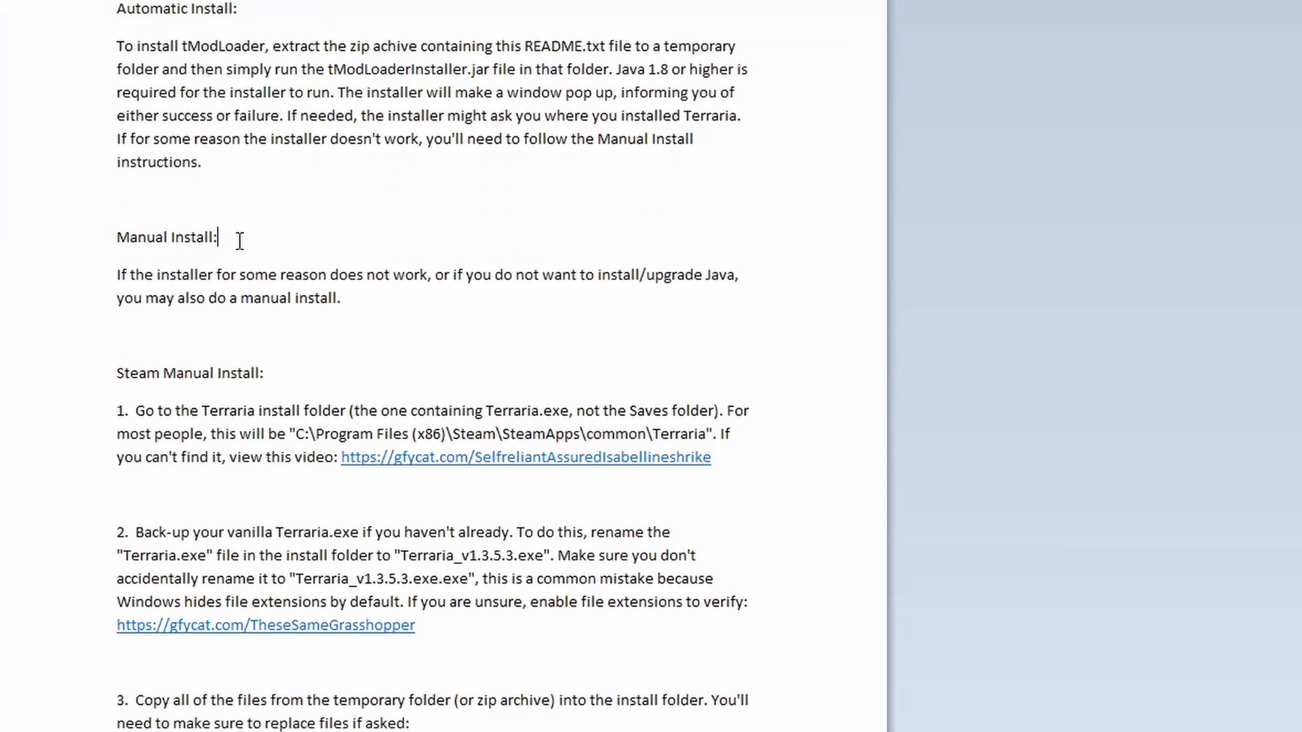
scroll(190, 244, down, 3)
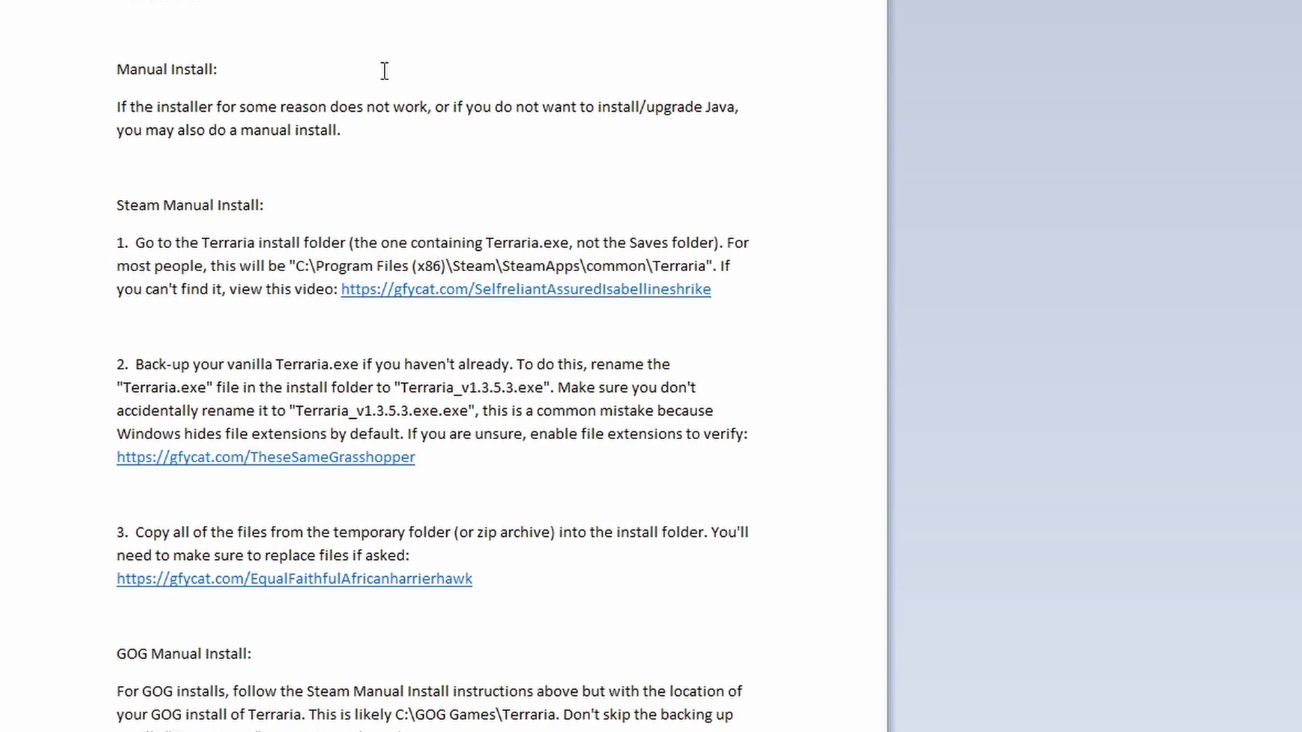
click(213, 266)
drag(143, 239, 681, 268)
click(259, 264)
click(264, 266)
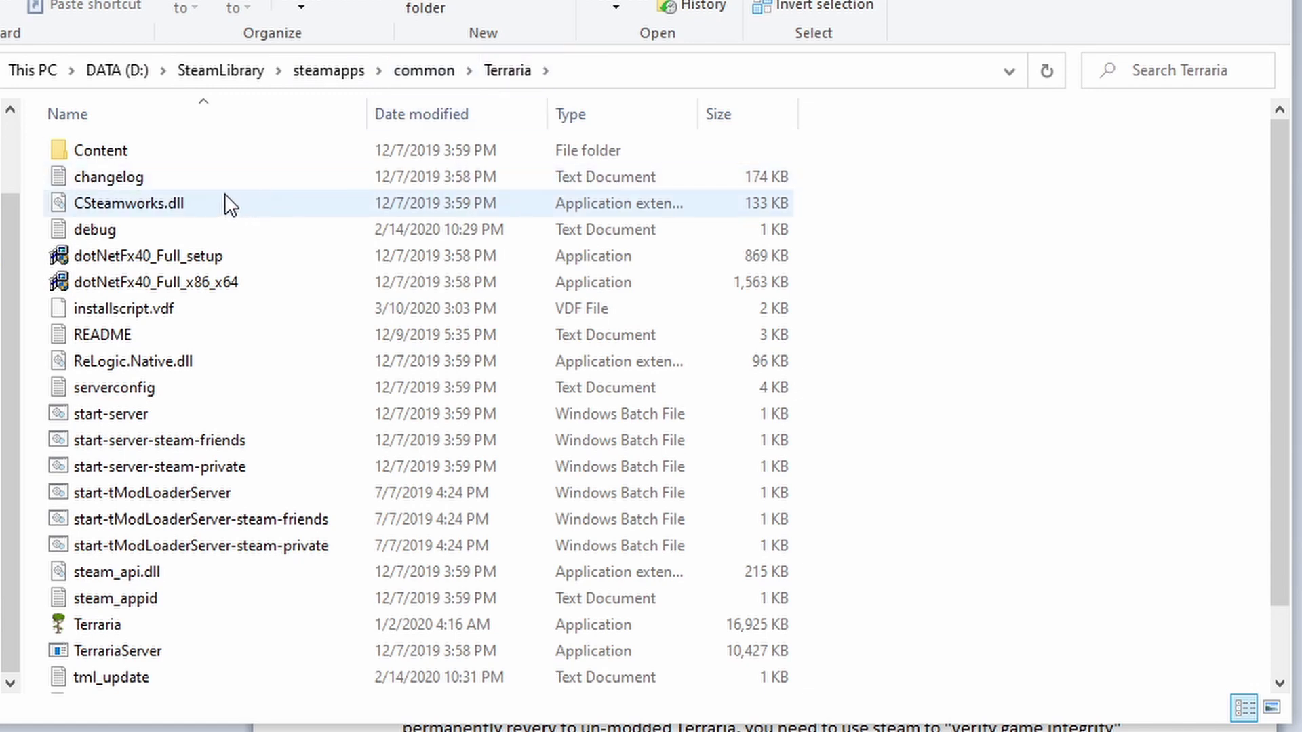
Scroll through the Terraria install folder's files, including Terraria.exe and tModLoaderServer
scroll(232, 254, down, 1)
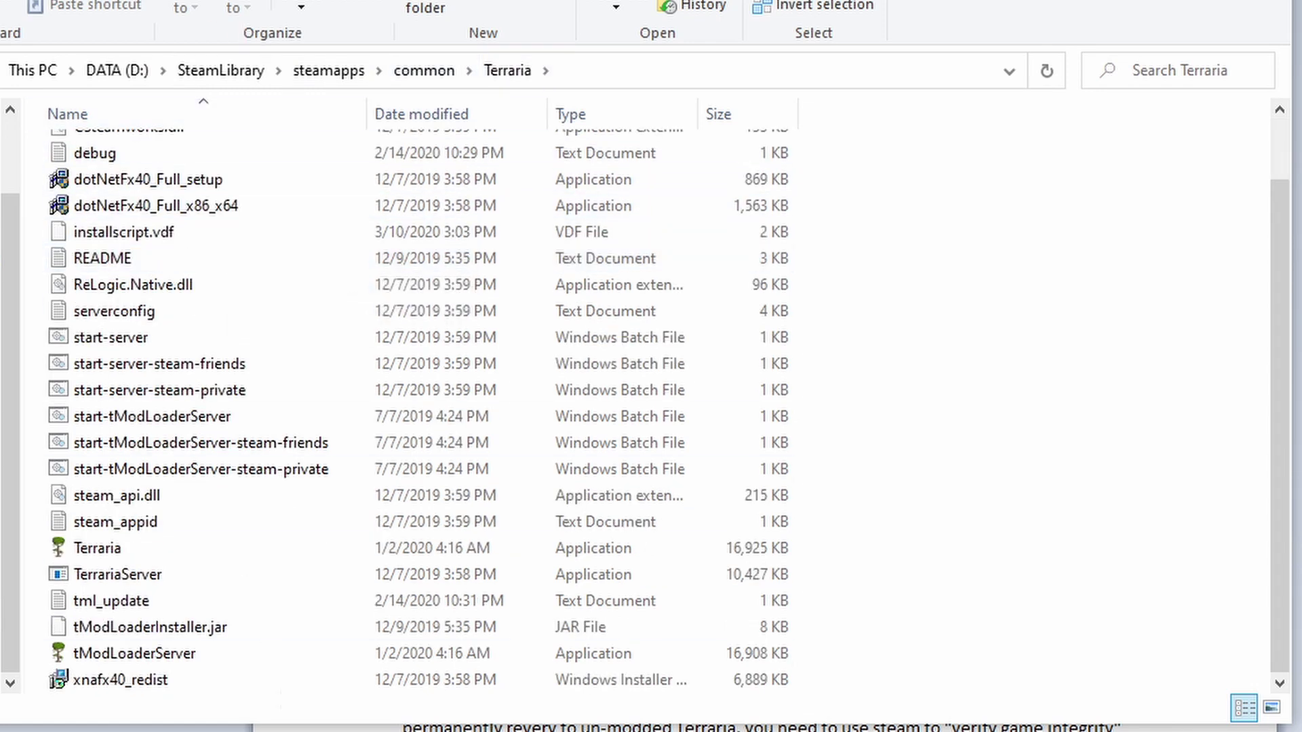
scroll(200, 407, up, 1)
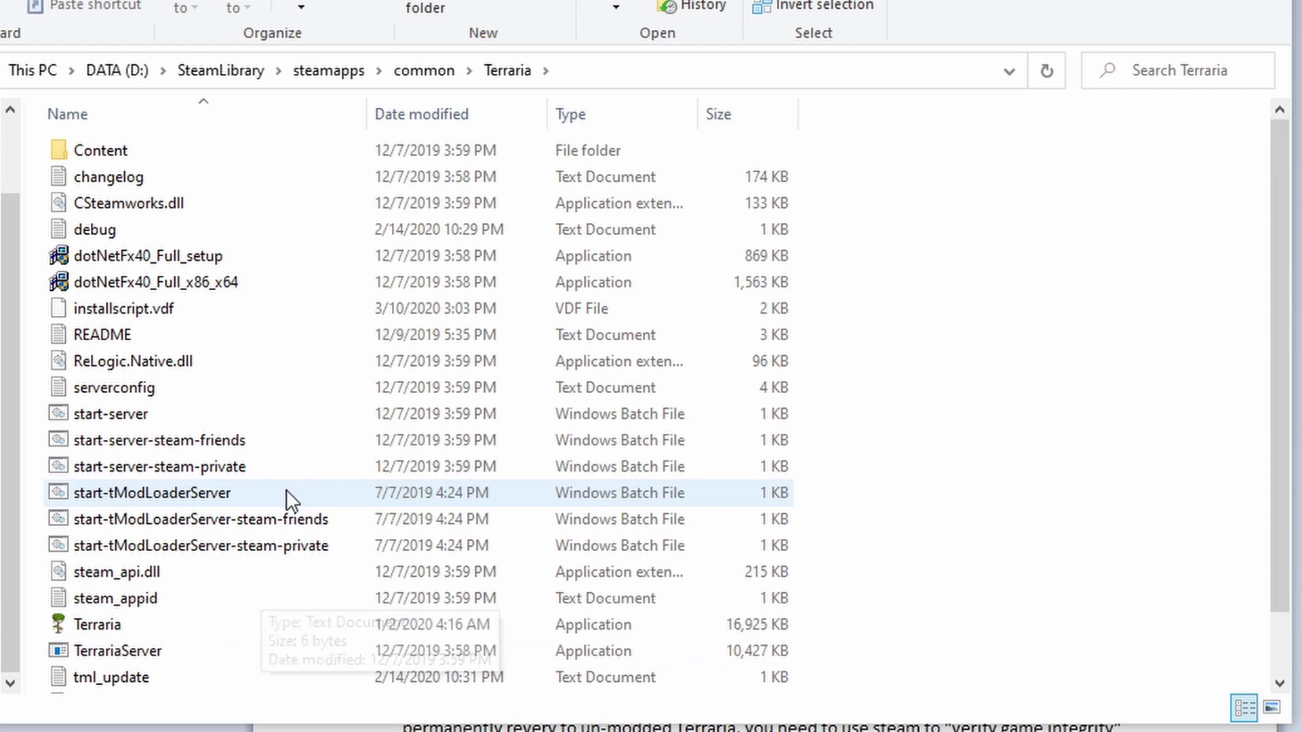
scroll(284, 500, down, 1)
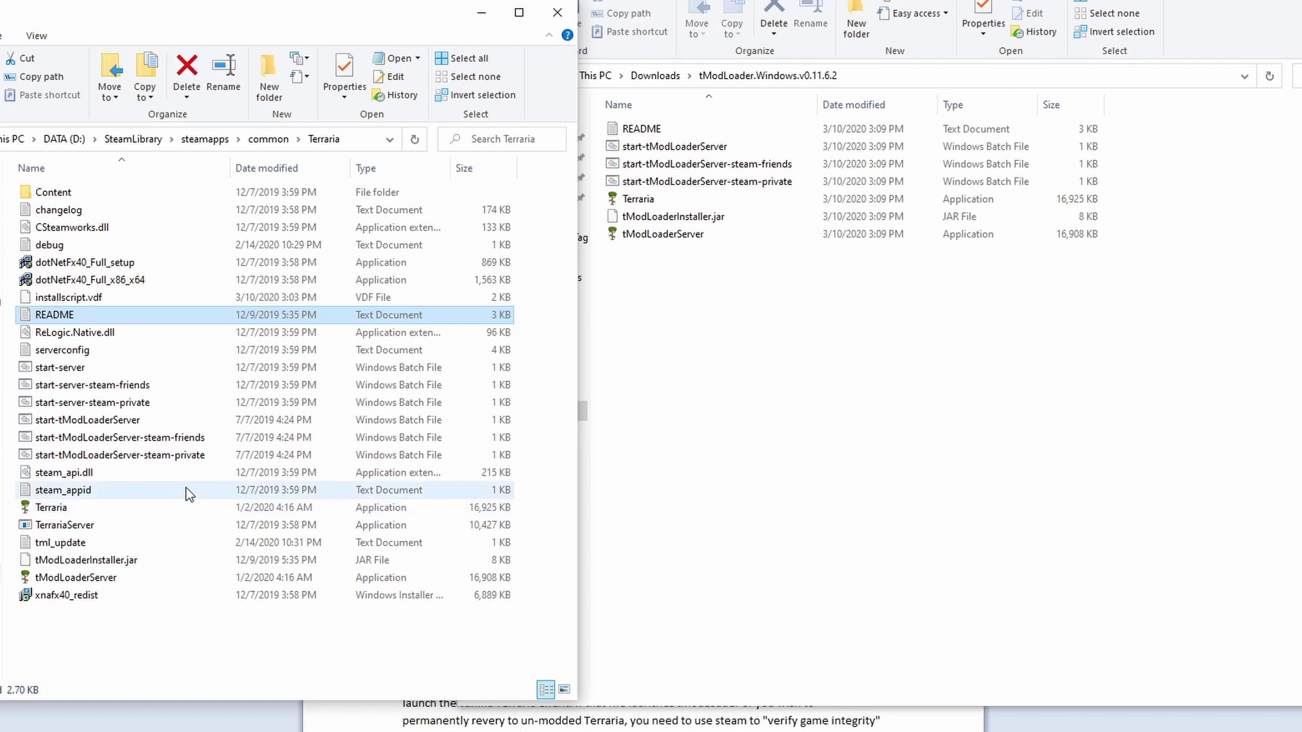
click(710, 246)
drag(798, 312, 665, 96)
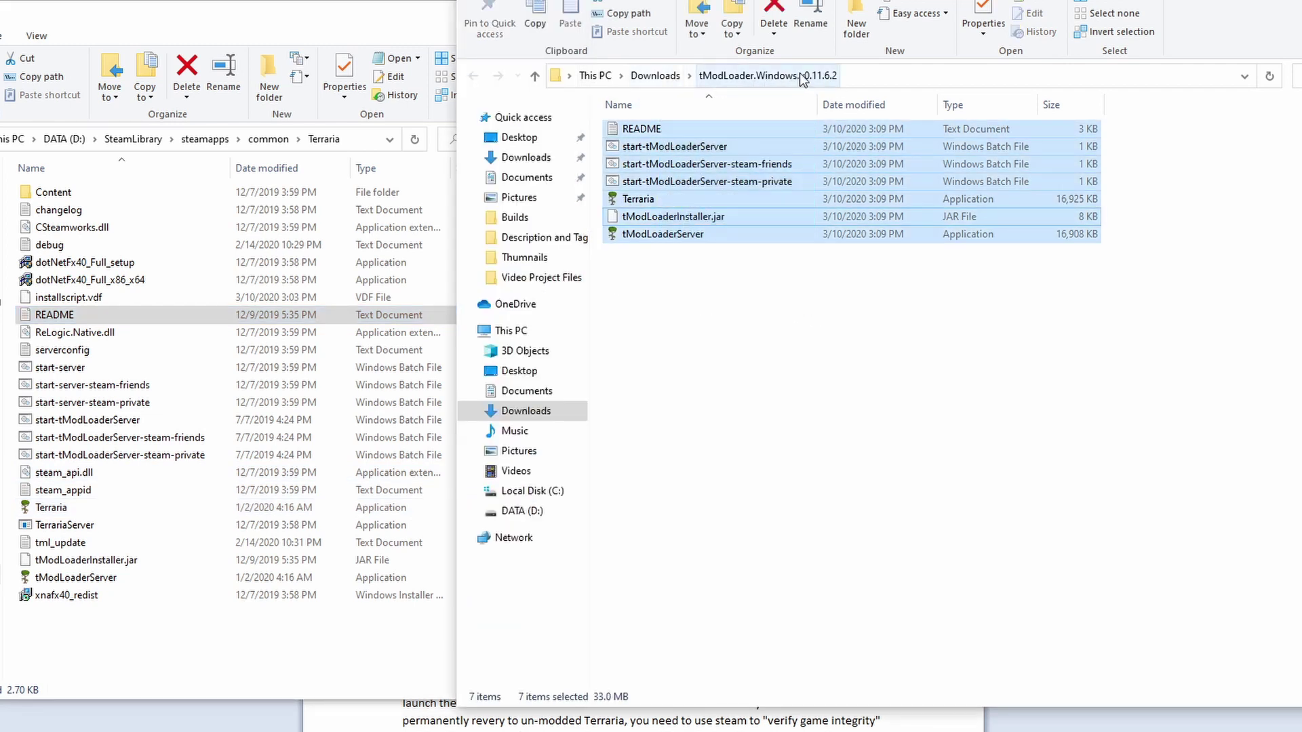
drag(831, 317, 699, 123)
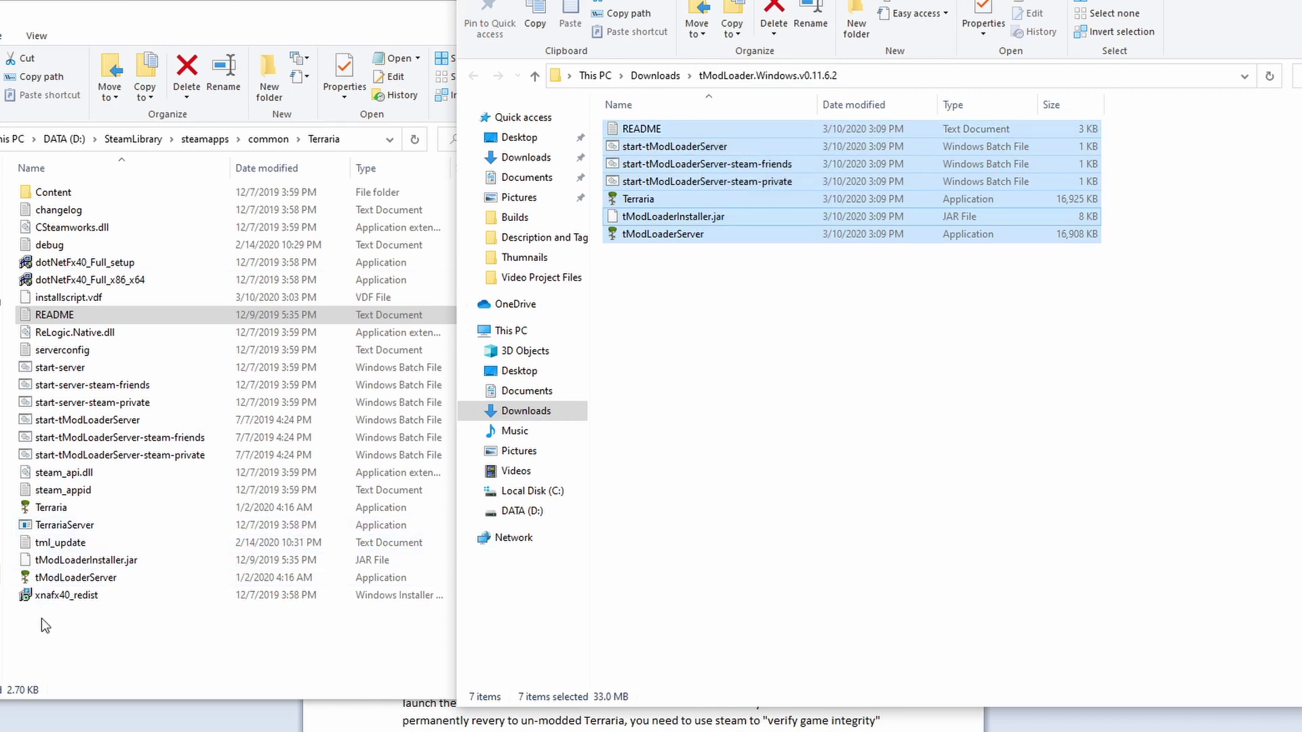
click(205, 520)
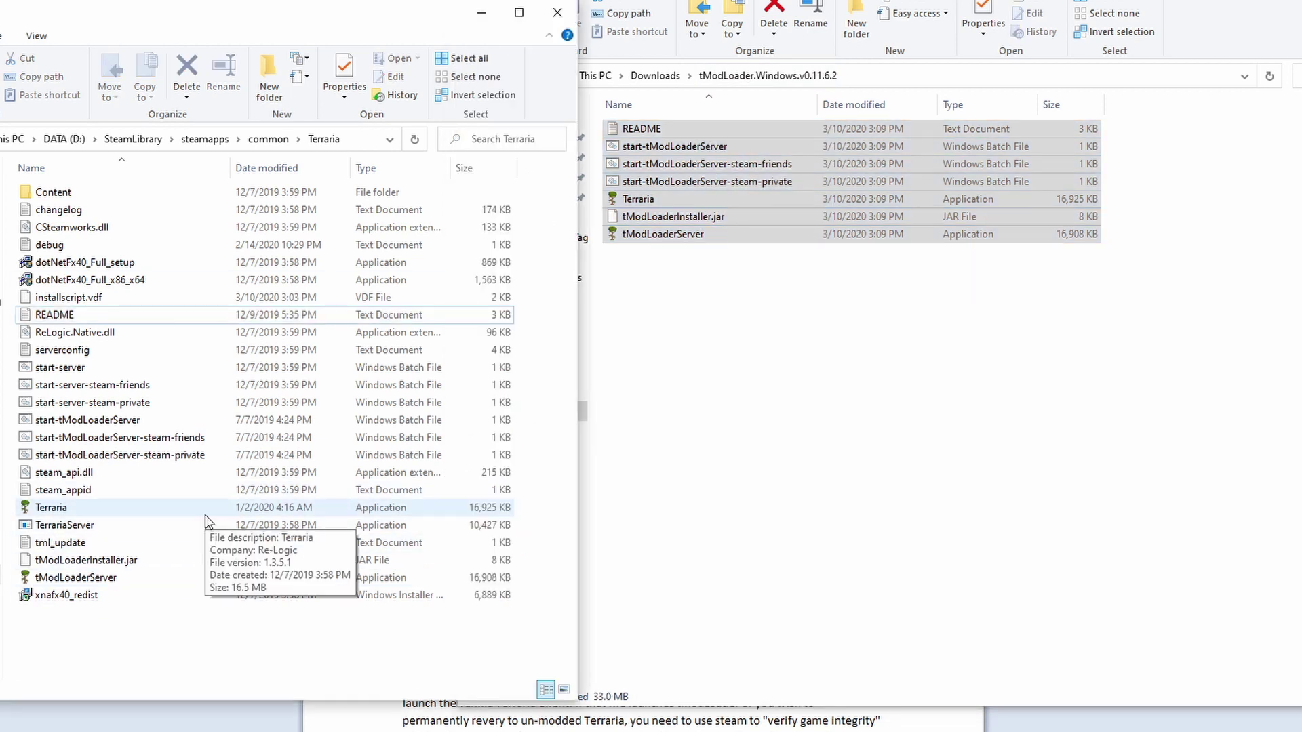
click(846, 360)
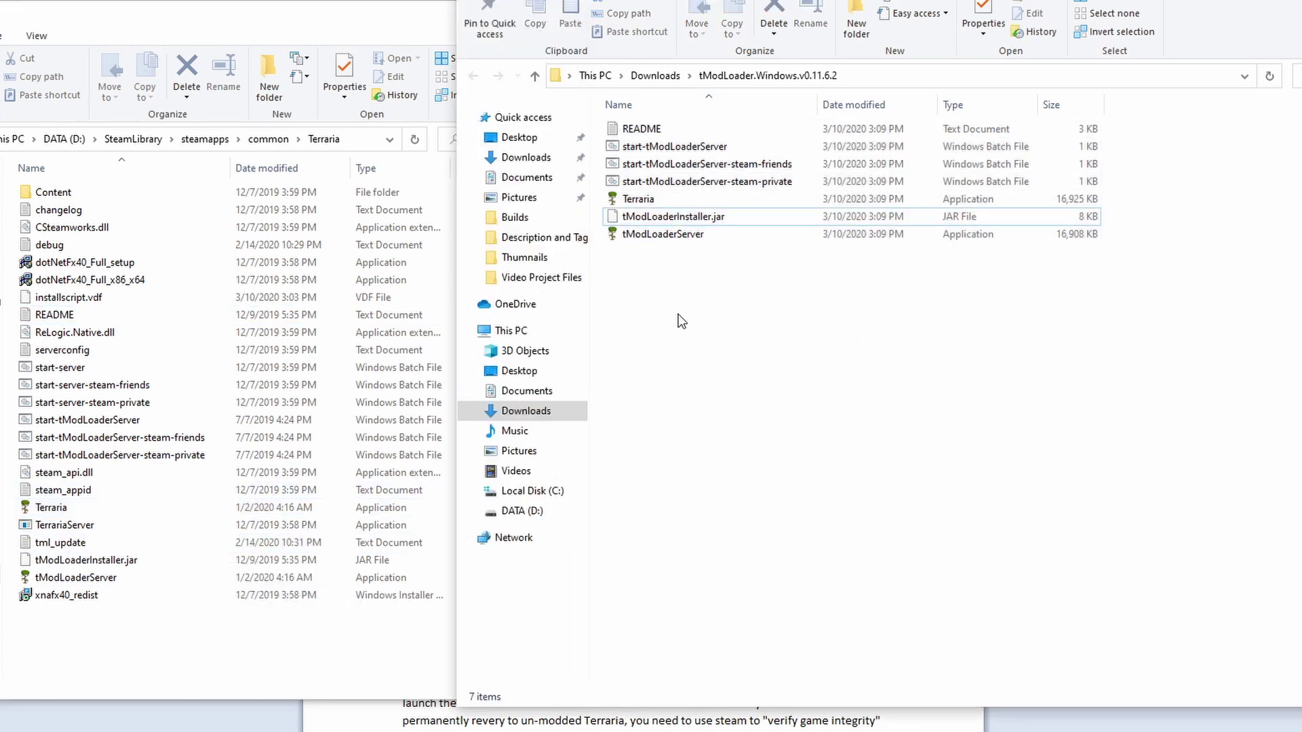
click(725, 218)
click(341, 26)
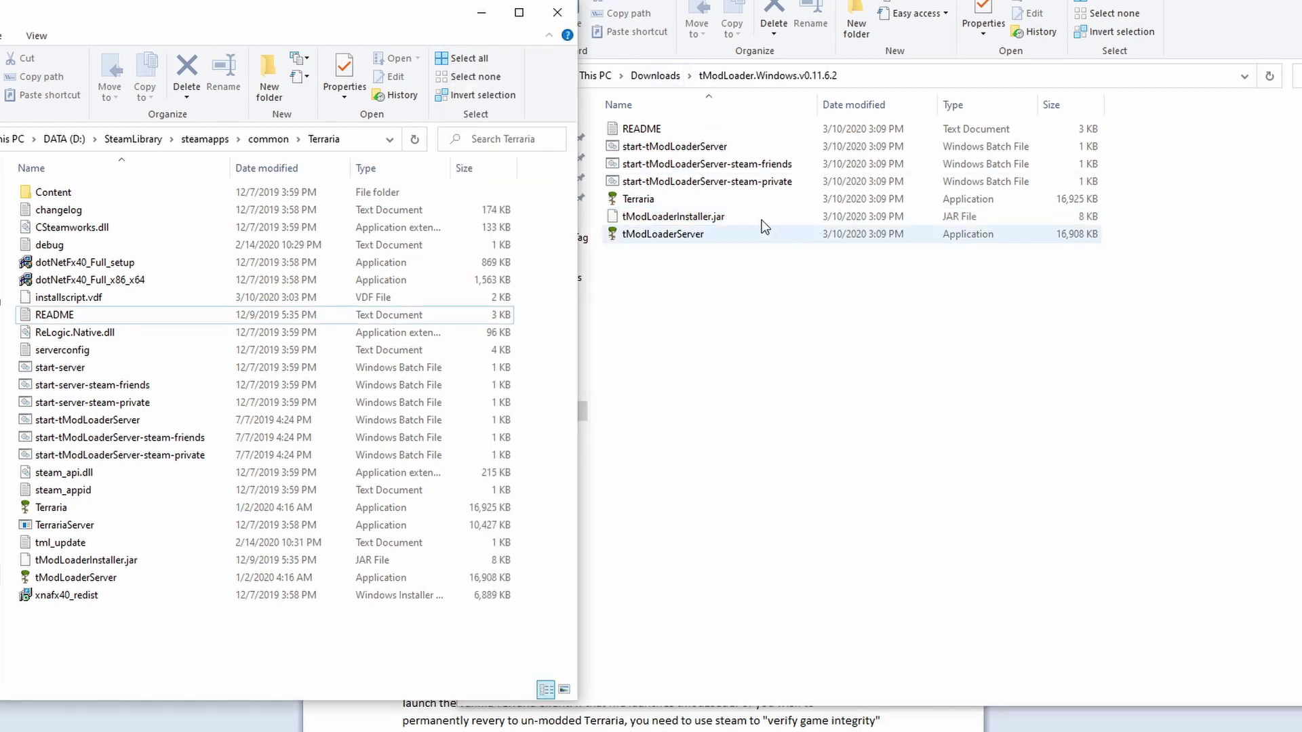
double_click(689, 126)
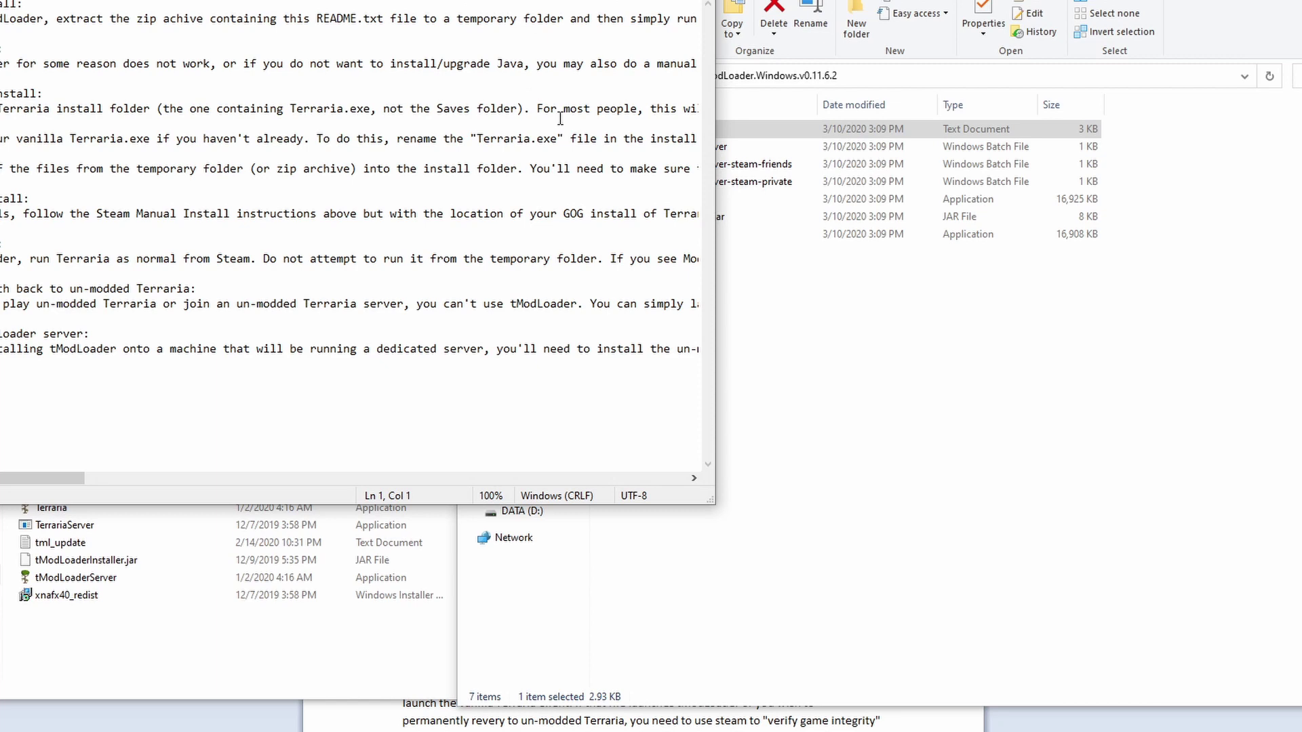
Close the README in Notepad with Alt+F4
key(alt+F4)
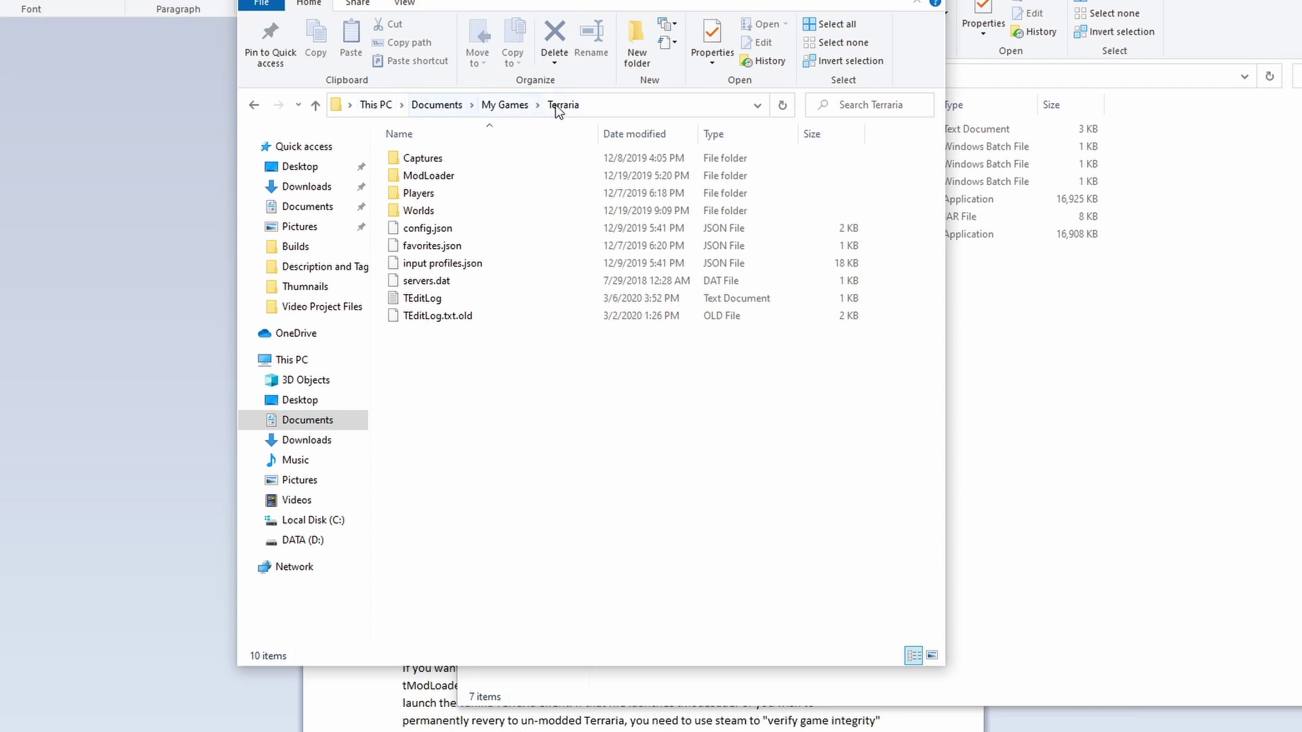
Select and open the ModLoader folder in Documents\My Games\Terraria
click(481, 175)
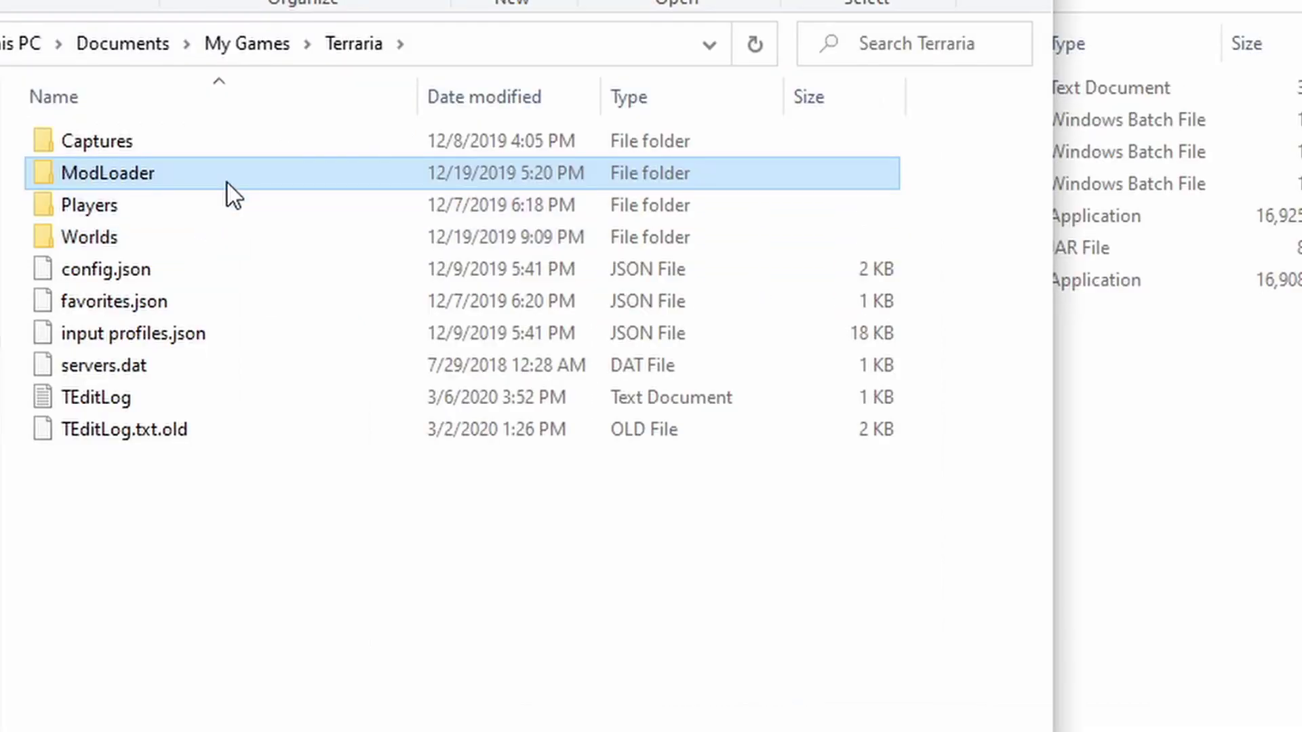
mouse_move(226, 181)
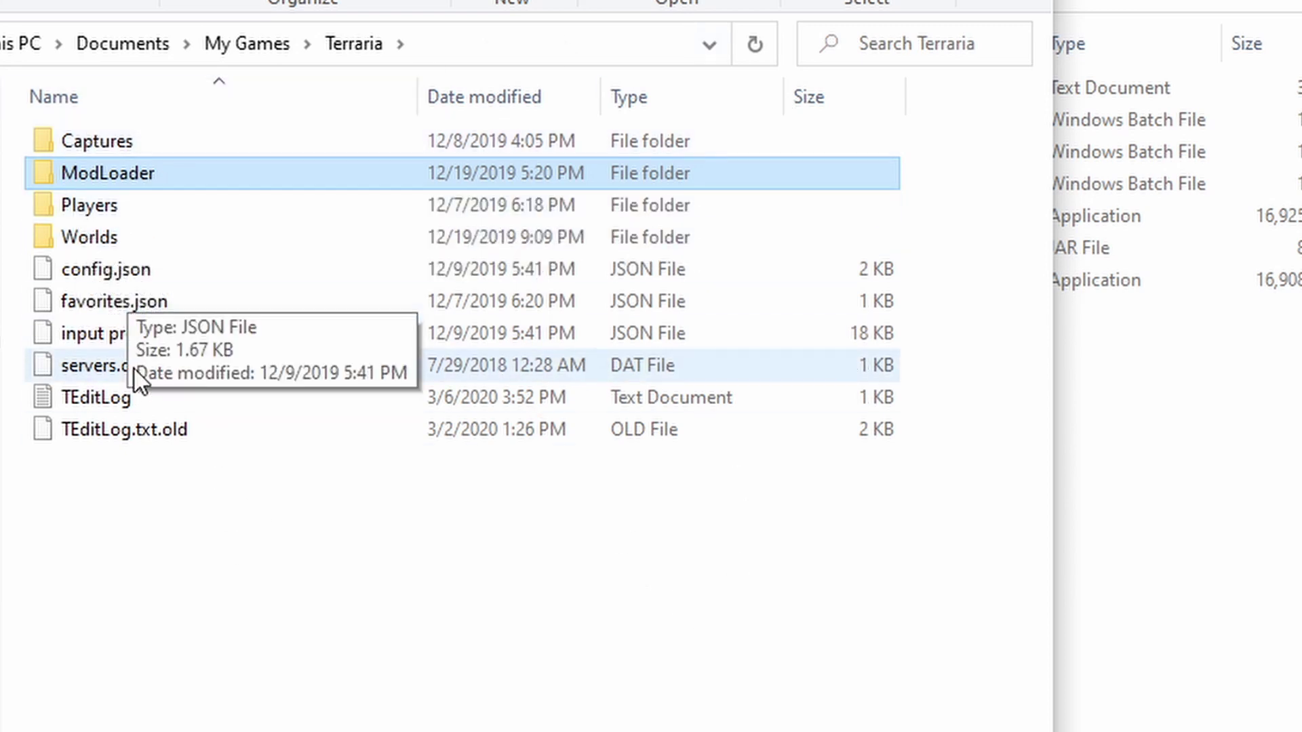
double_click(148, 175)
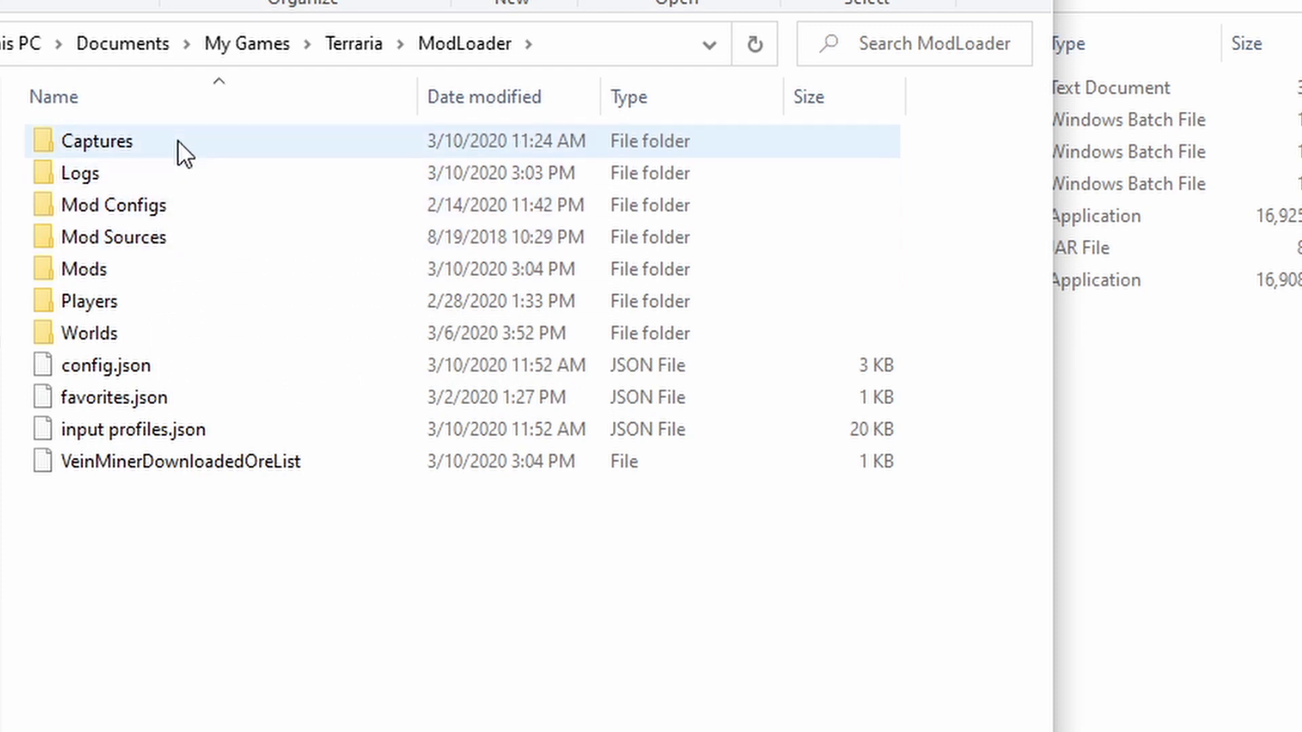
Go up to Terraria, open its regular Players folder and select the three character files
key(alt+Up)
click(132, 208)
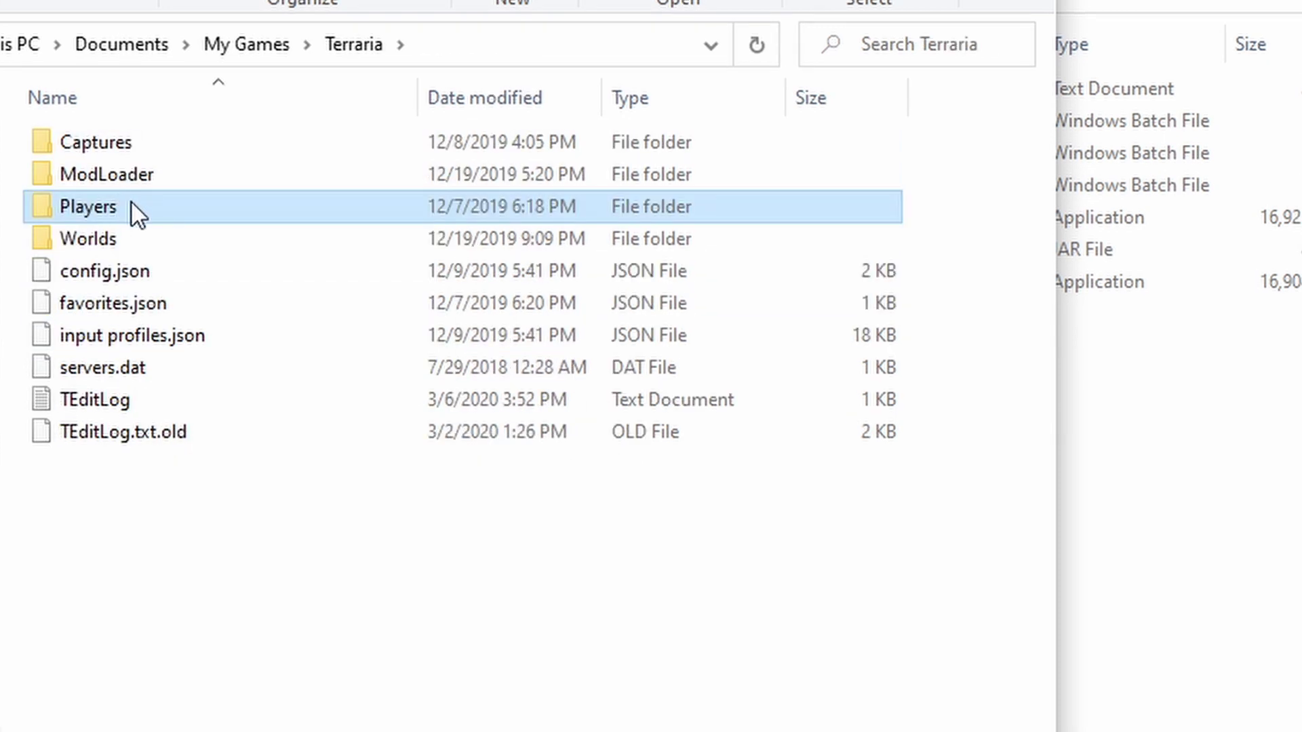
double_click(196, 206)
drag(290, 266, 68, 132)
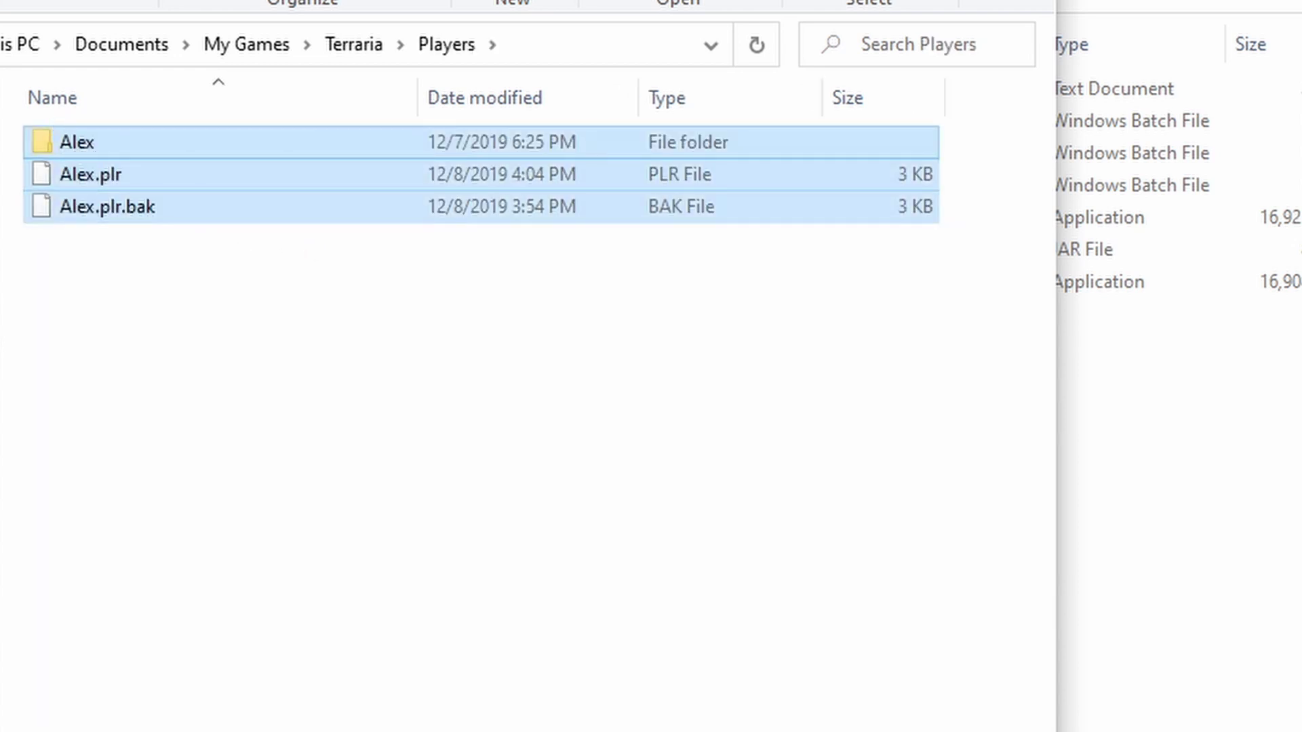
key(alt+Left)
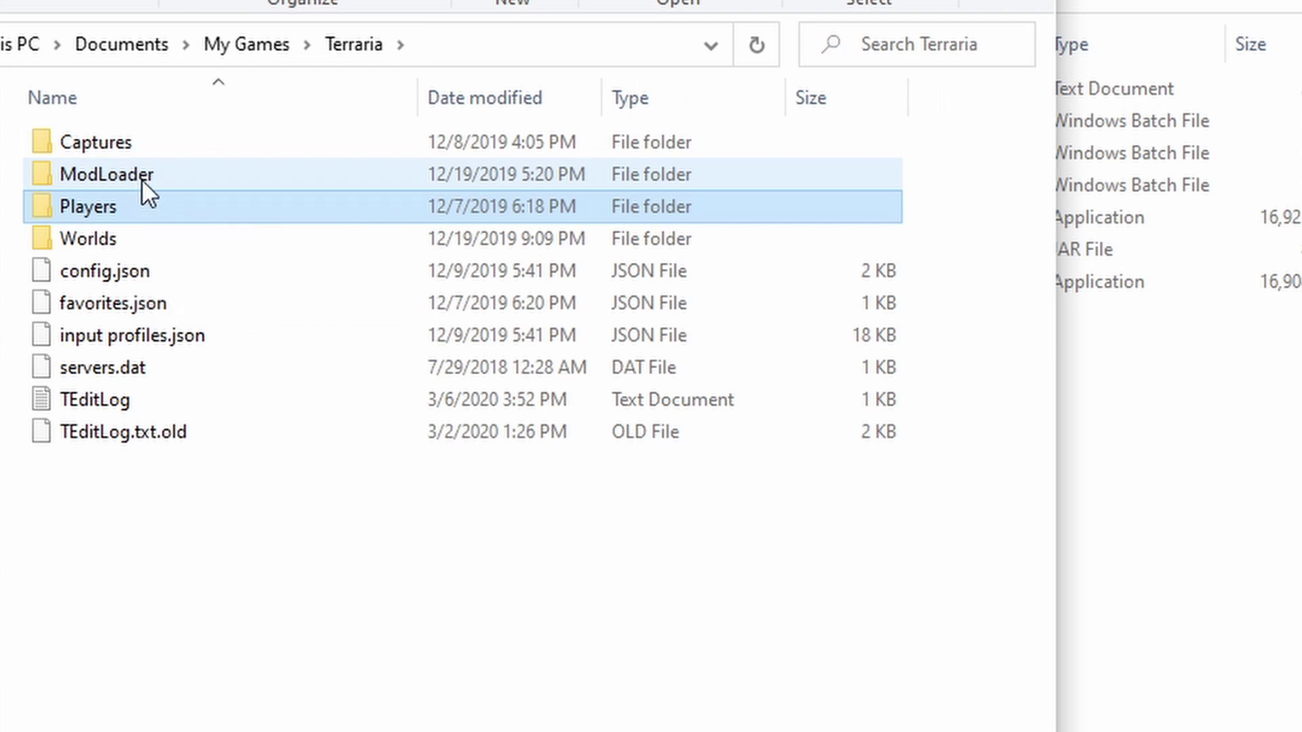
Open ModLoader > Players to view its .plr and .tplr files, then return to ModLoader
click(142, 178)
double_click(143, 178)
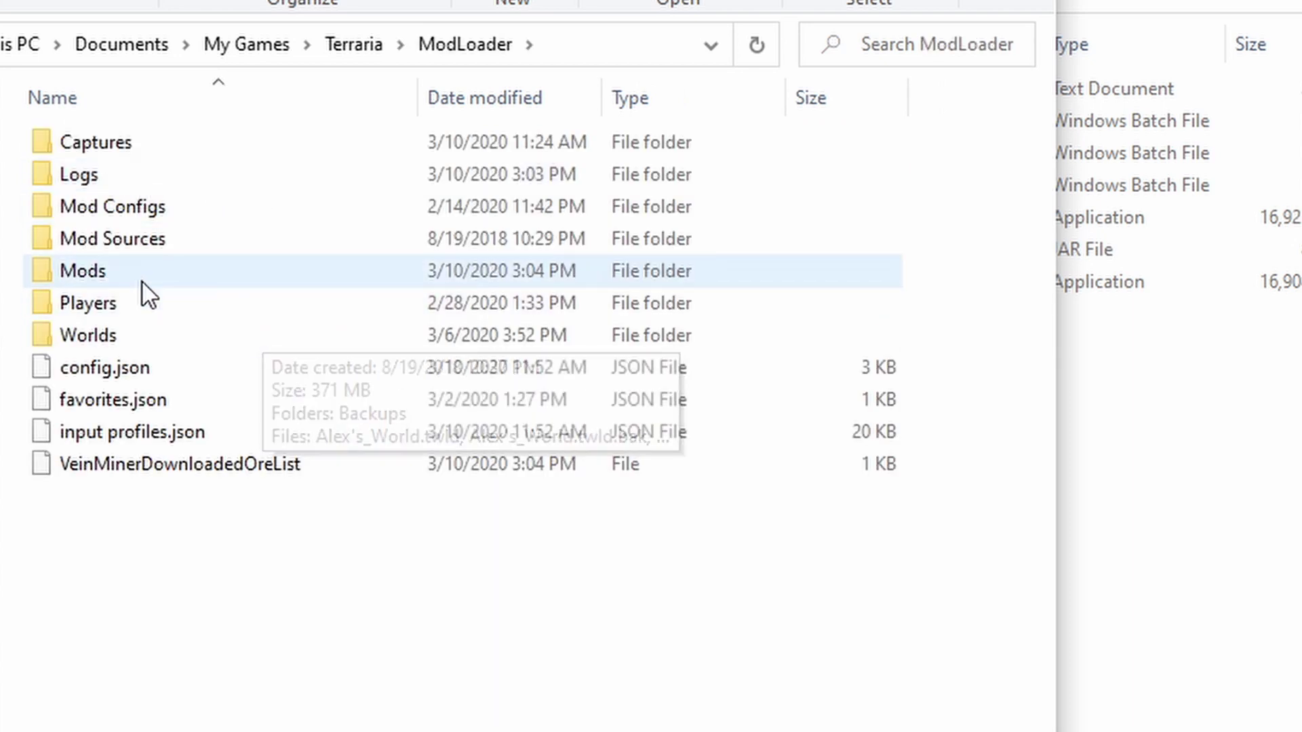
double_click(144, 301)
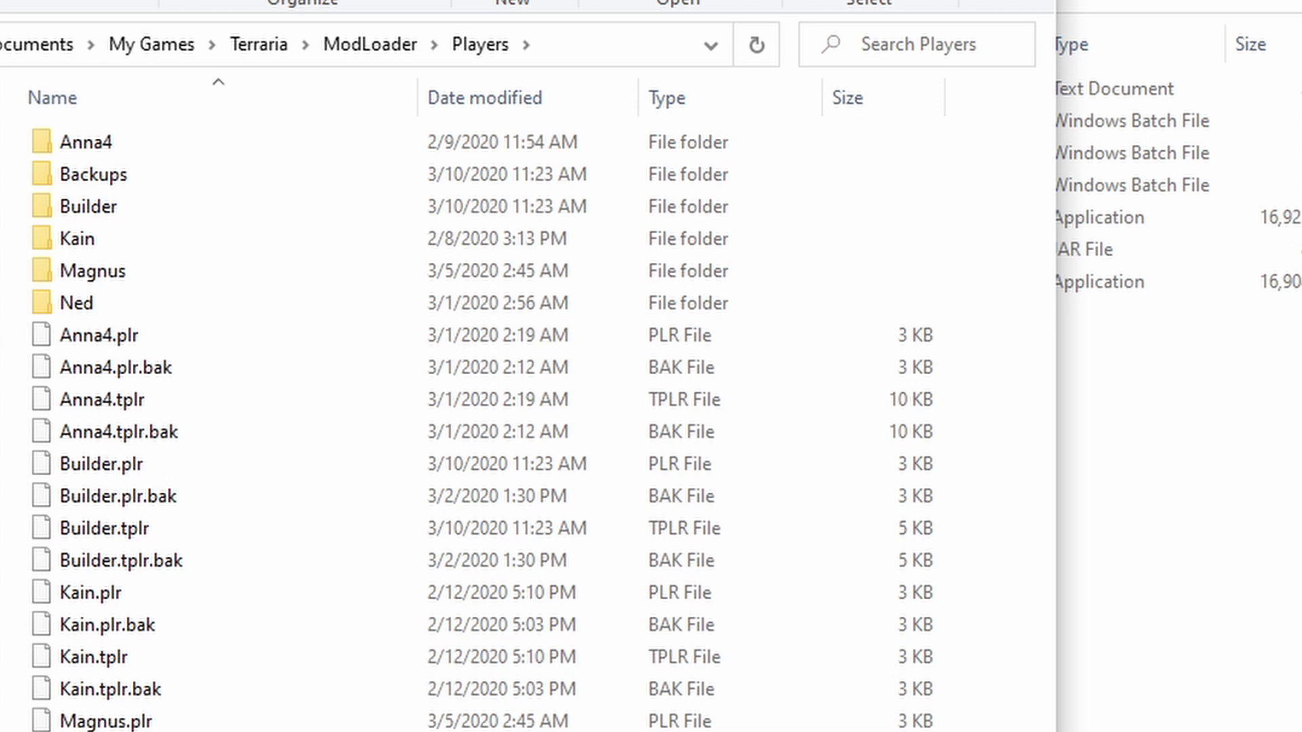
key(alt+Up)
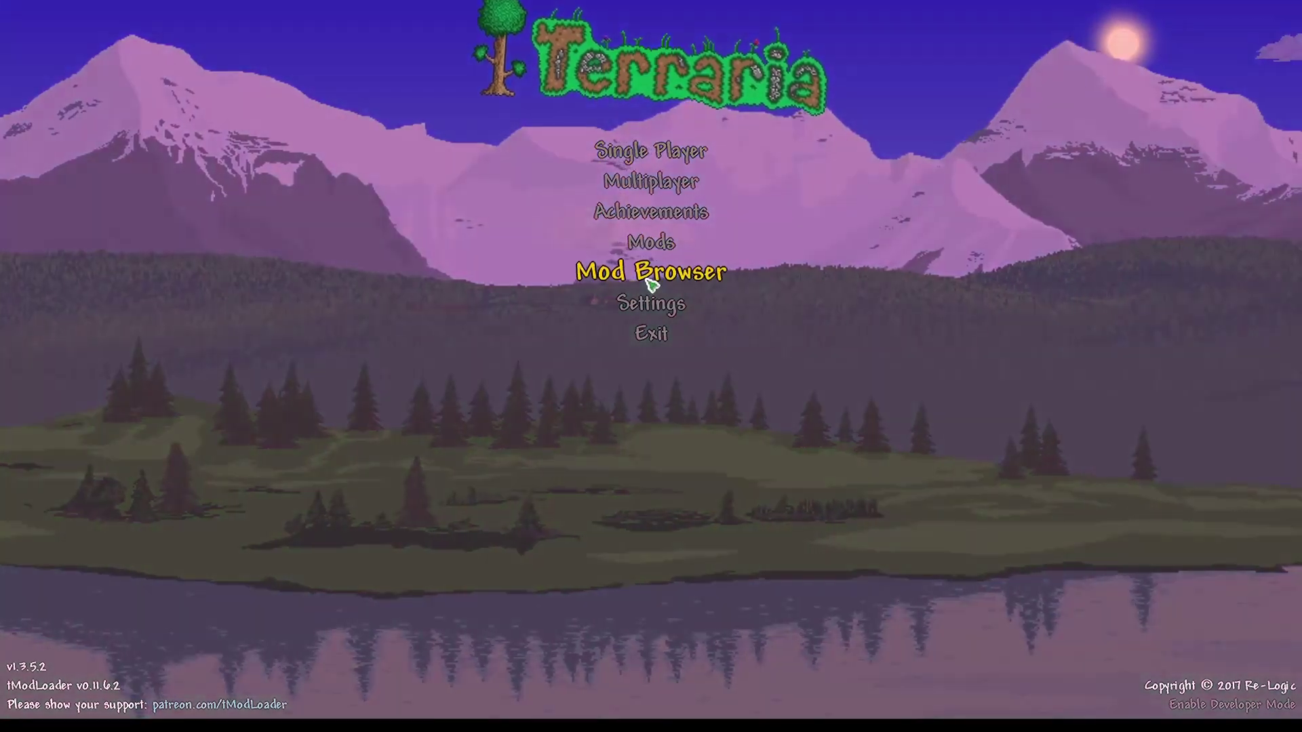
Search the Mod Browser for 'thorium', read Thorium Mod's info, then go back to the main menu
click(647, 278)
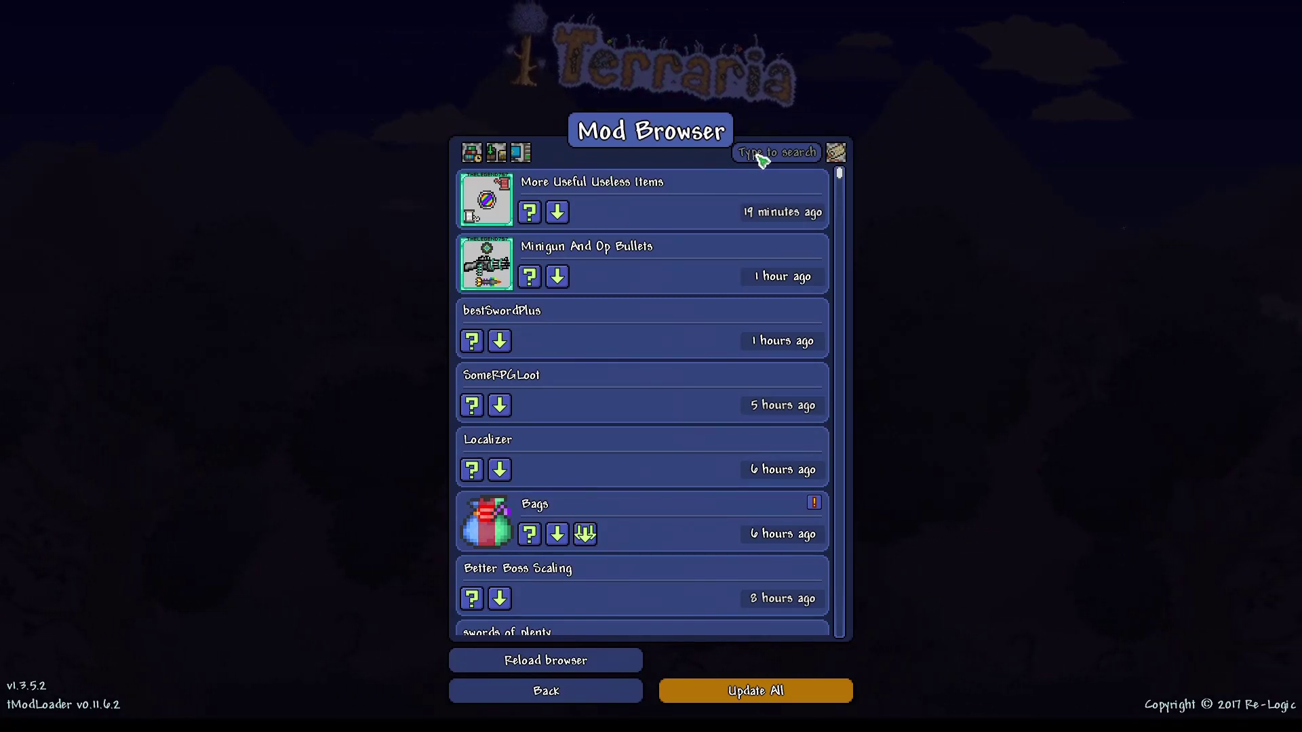
click(760, 154)
text(thorium)
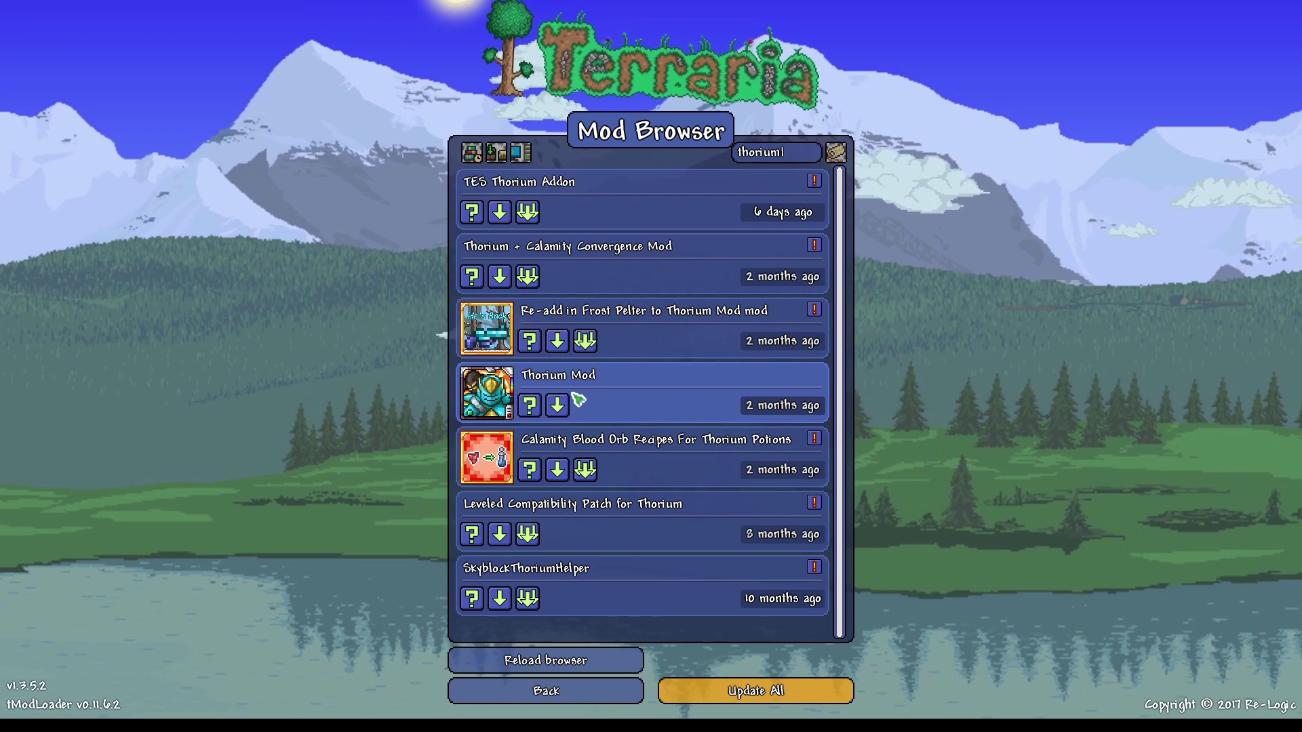
click(530, 406)
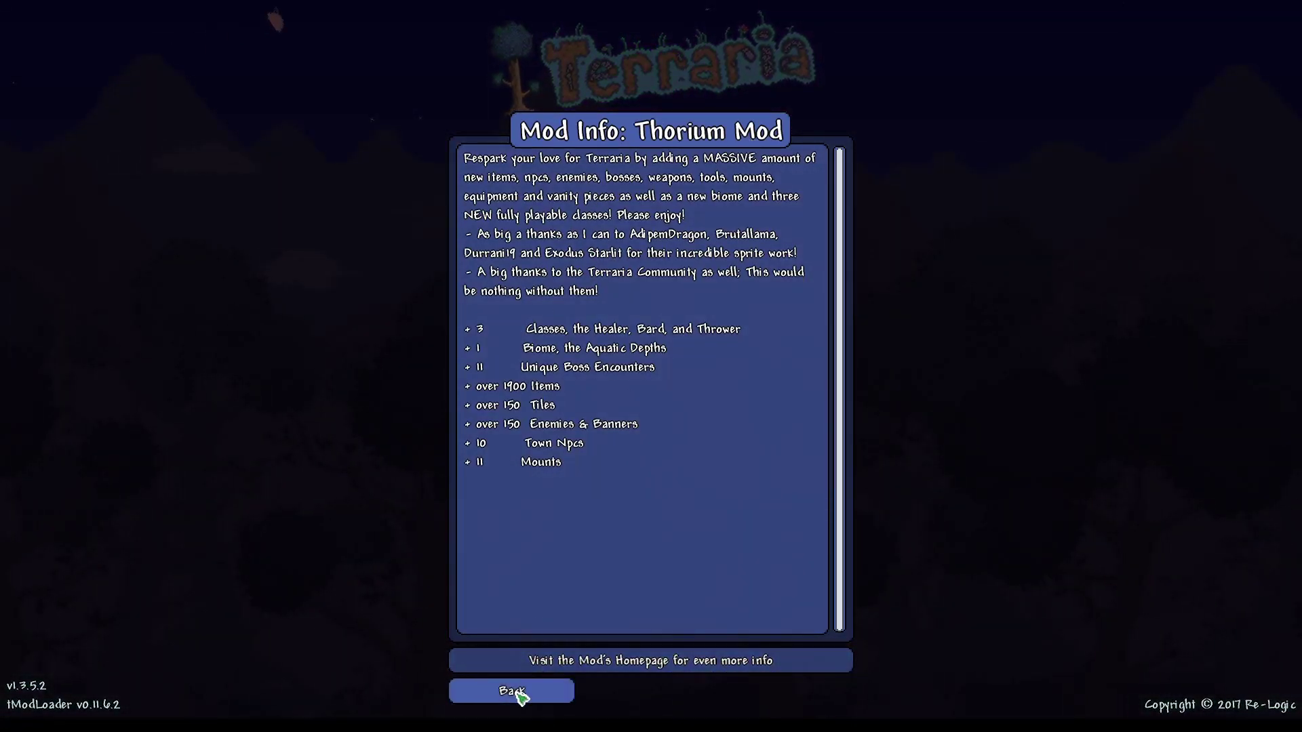
click(513, 692)
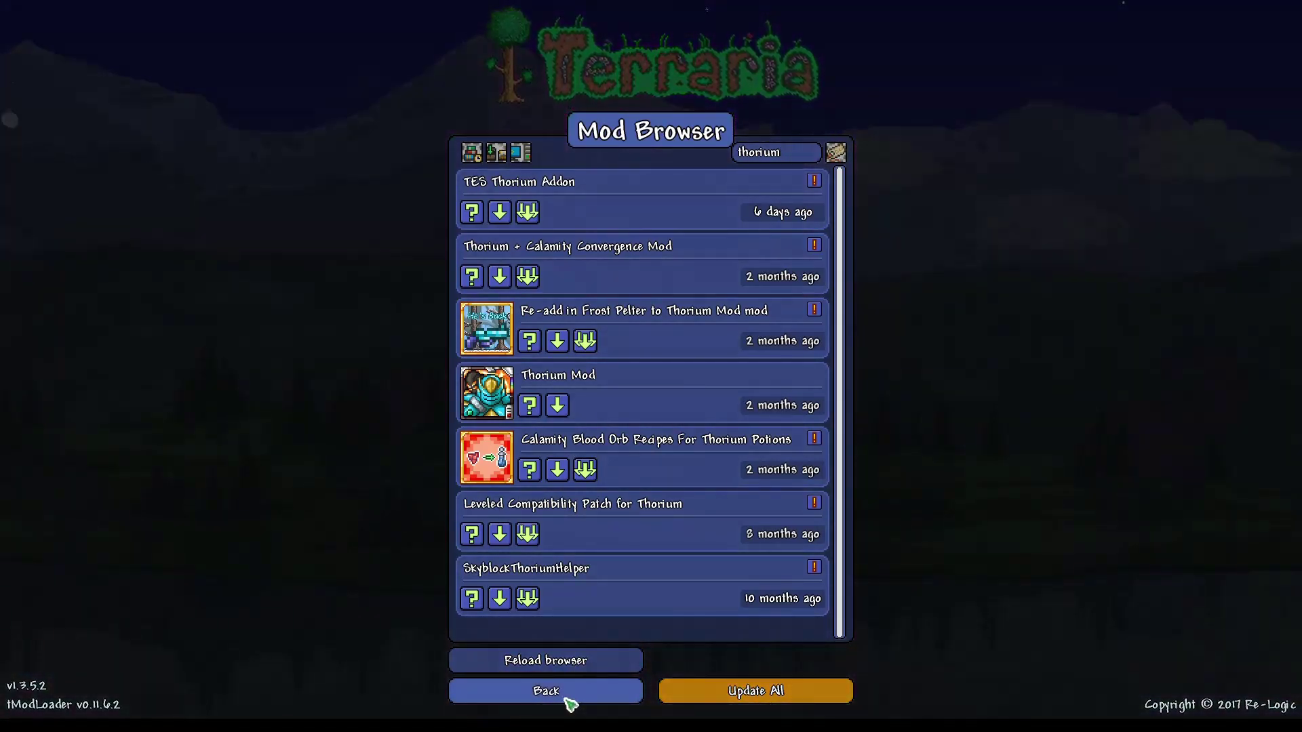
click(568, 704)
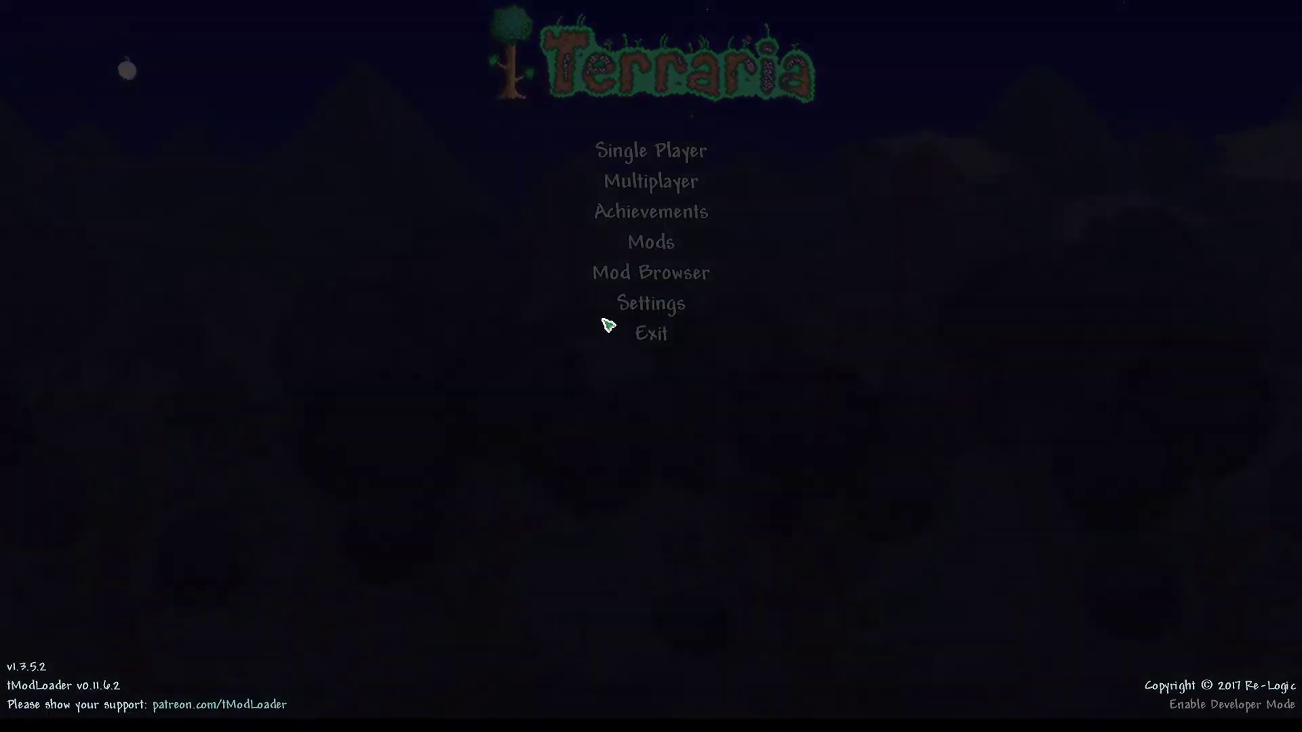
Scroll through the Mods List of installed mods and disable Recipe Browser v0.8.5.1 pending reload
click(648, 242)
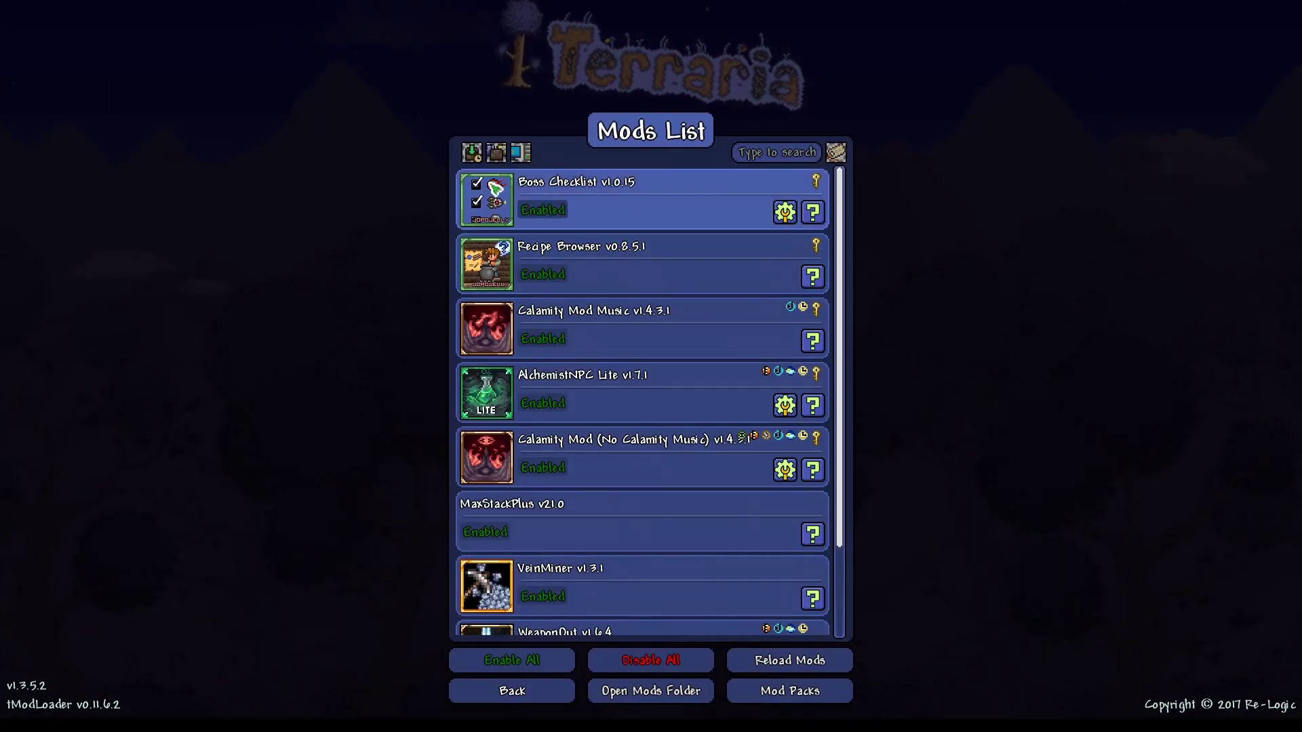
scroll(656, 388, down, 2)
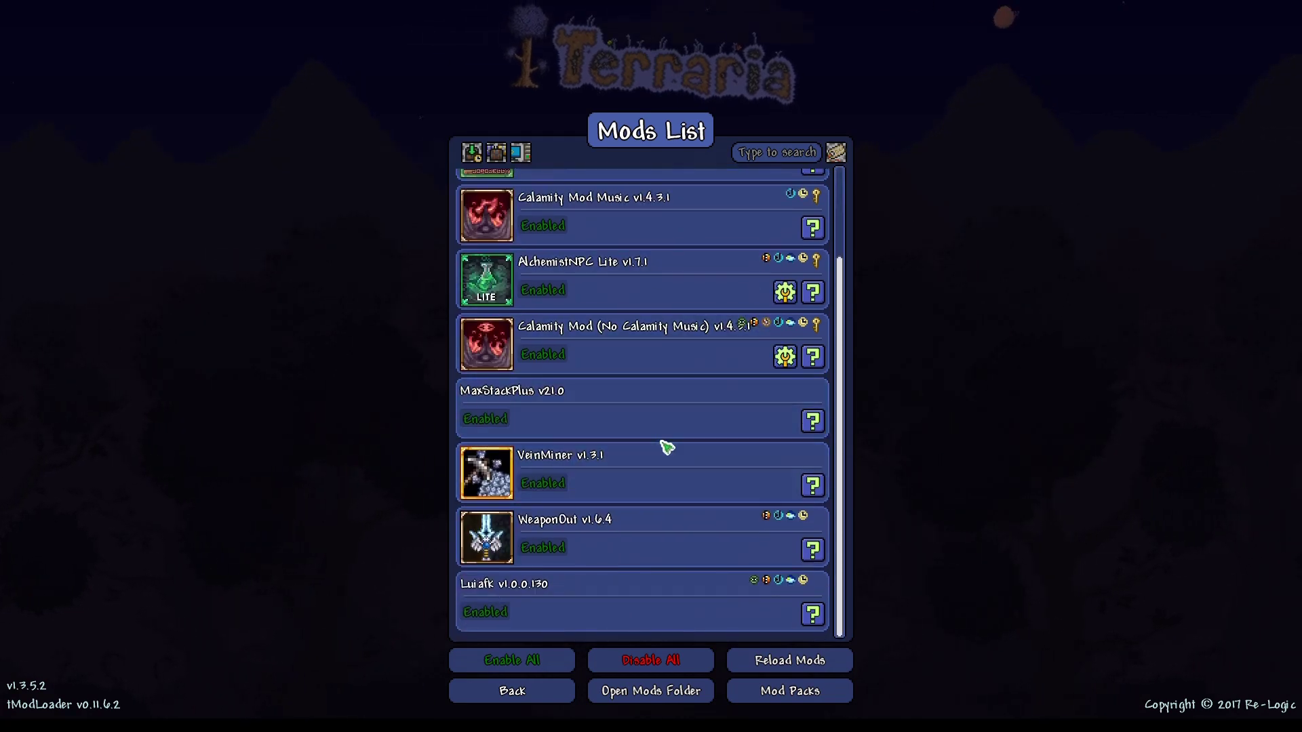
scroll(666, 445, up, 2)
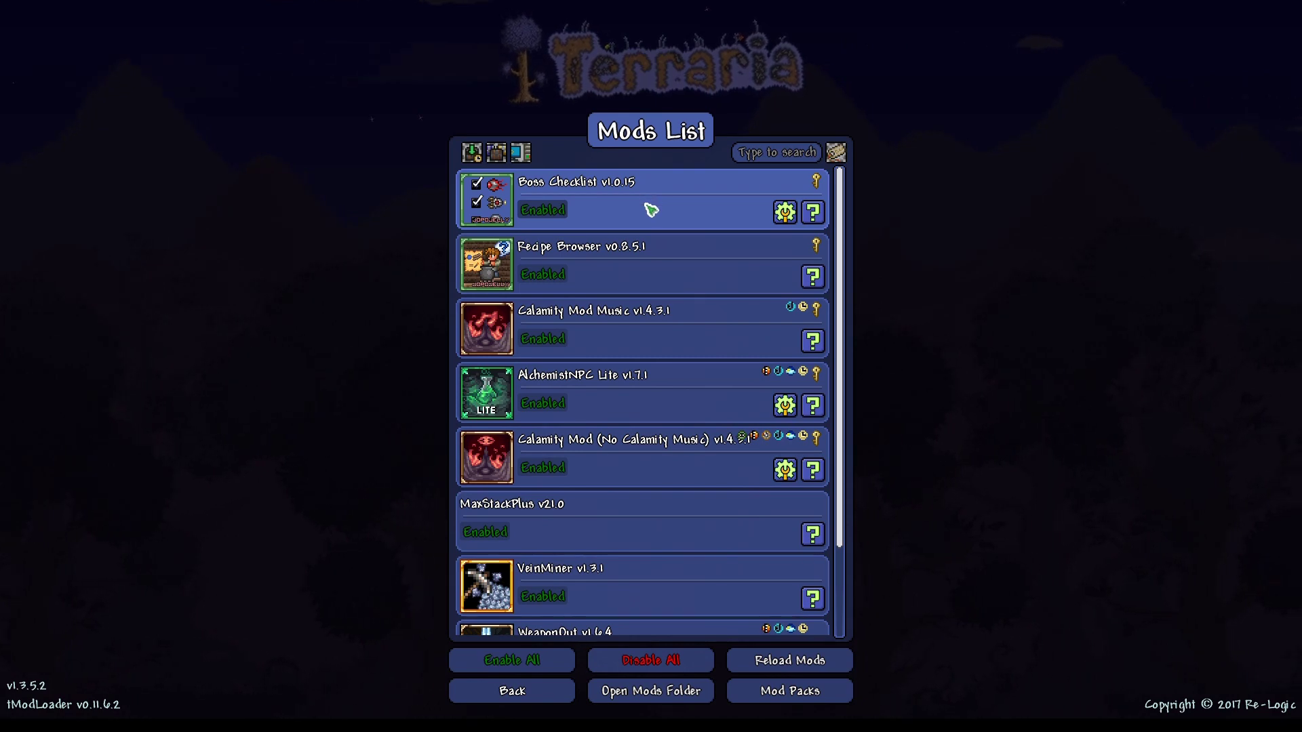
scroll(641, 204, down, 2)
scroll(646, 230, up, 2)
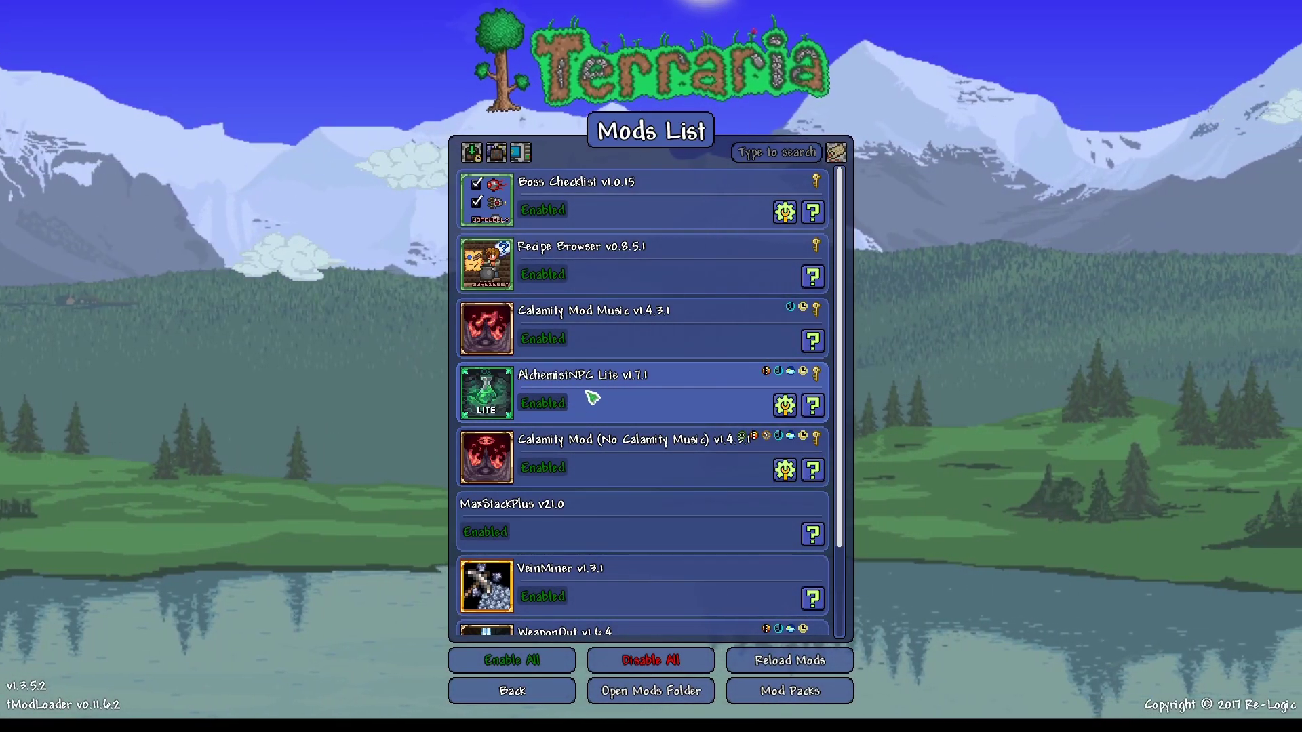
drag(835, 371, 837, 459)
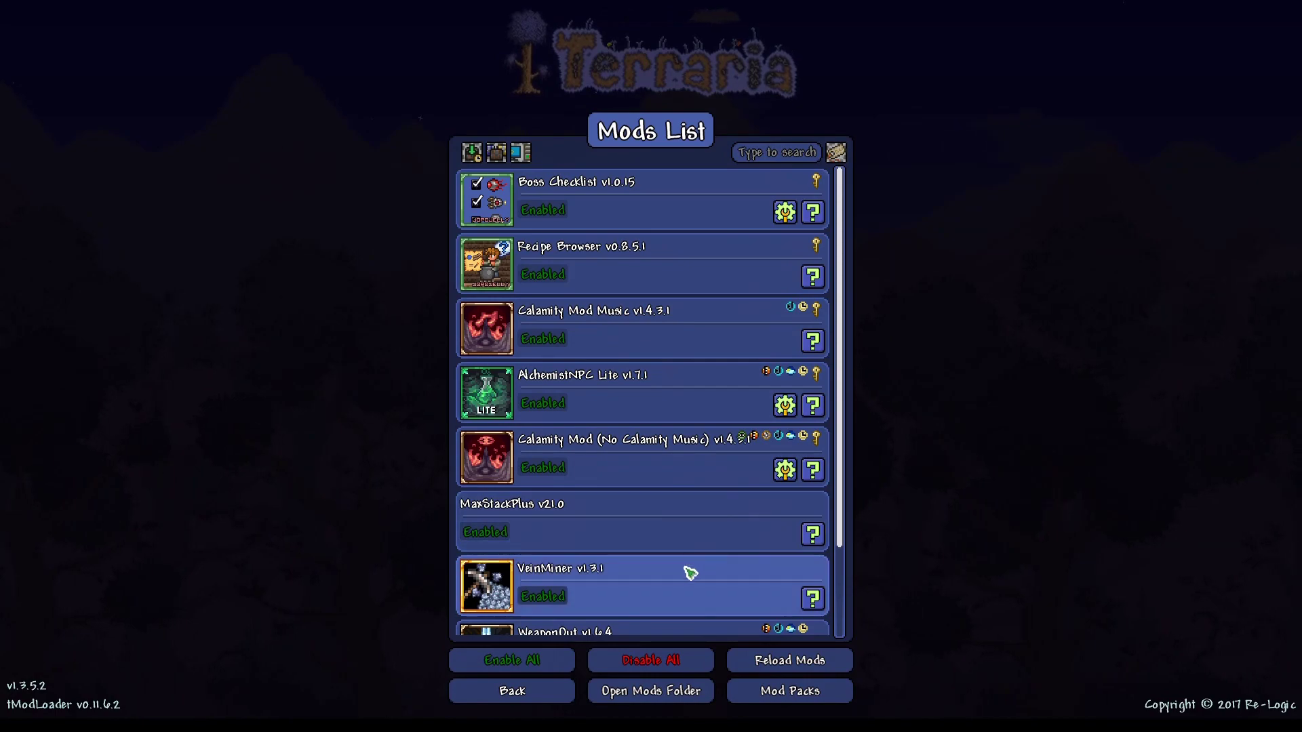
scroll(691, 572, down, 2)
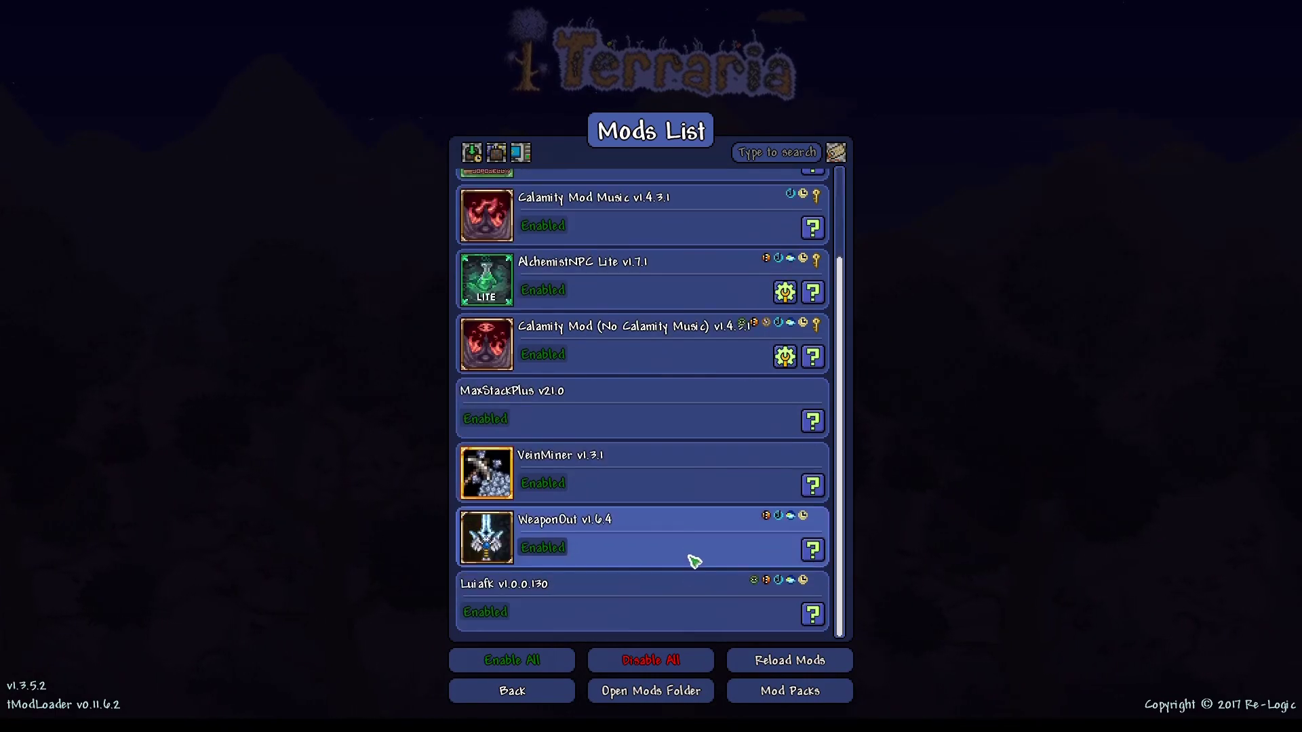
scroll(686, 477, up, 2)
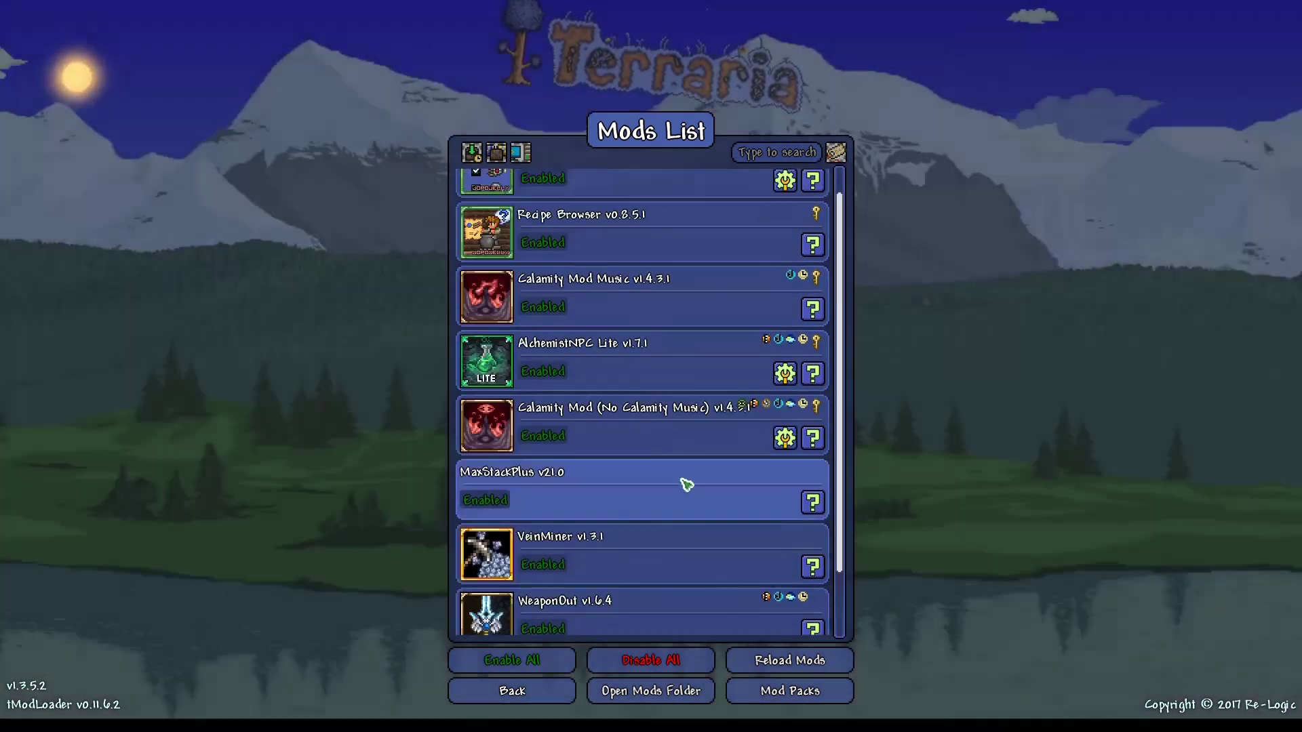
scroll(686, 478, up, 1)
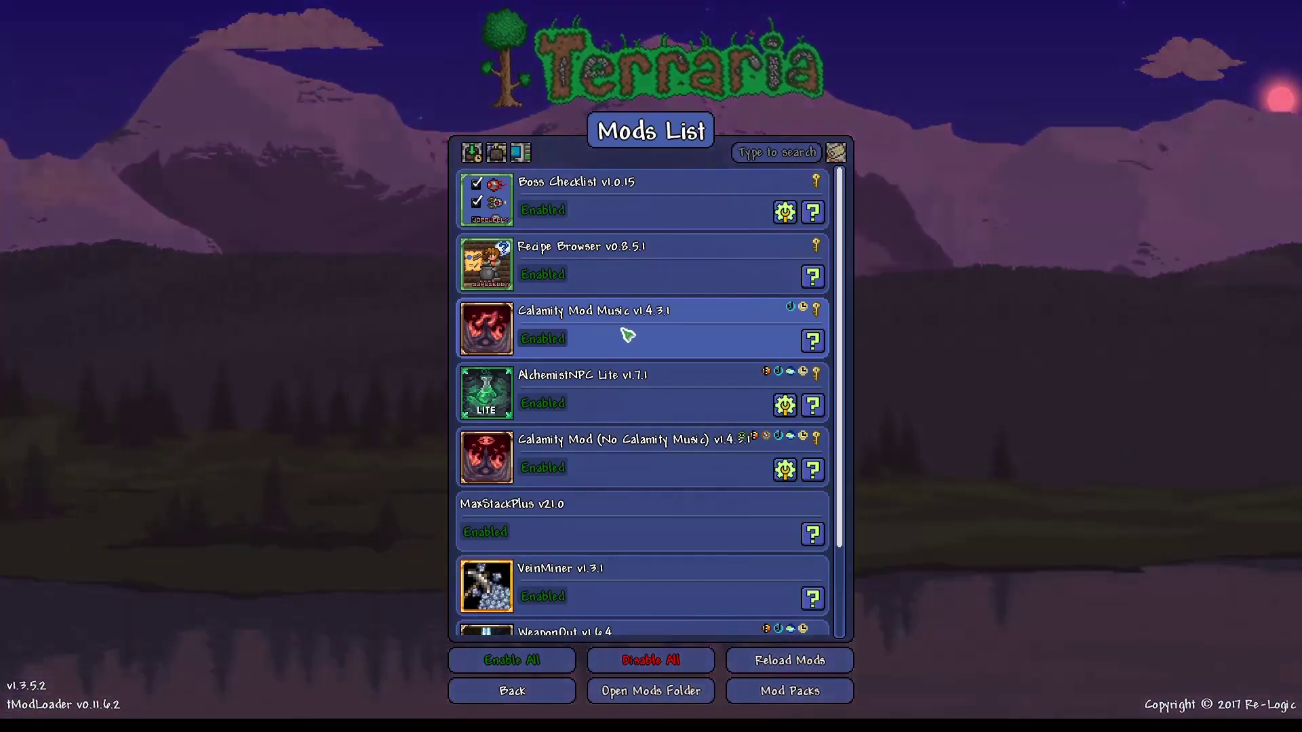
mouse_move(651, 323)
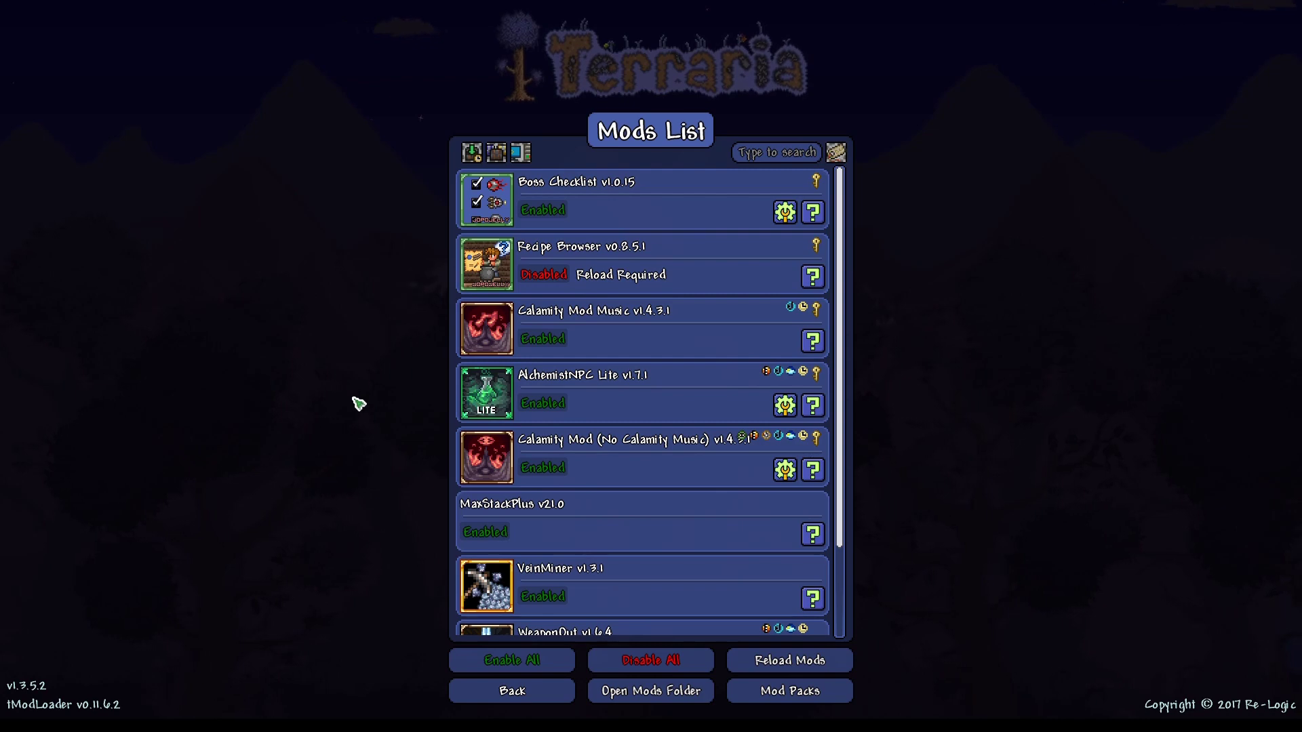
Re-enable Recipe Browser and look over AlchemistNPC Lite's configuration settings
click(547, 278)
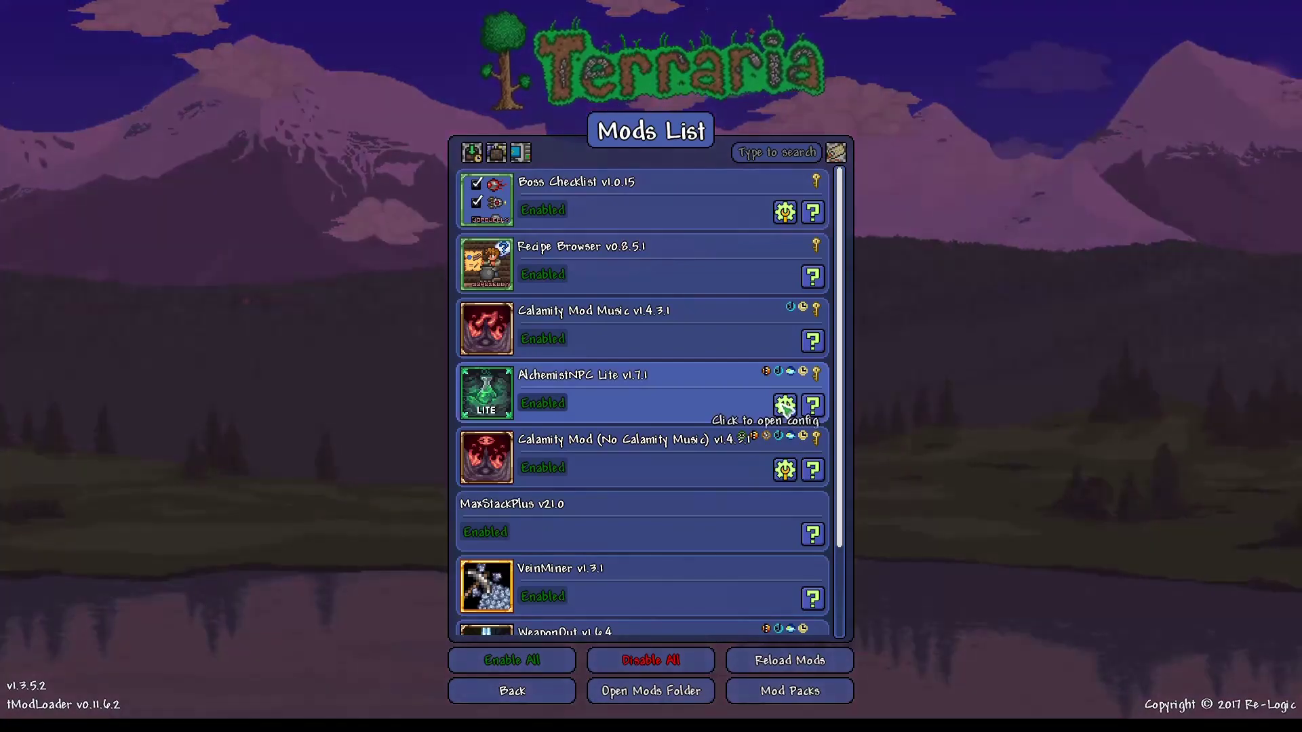
click(784, 405)
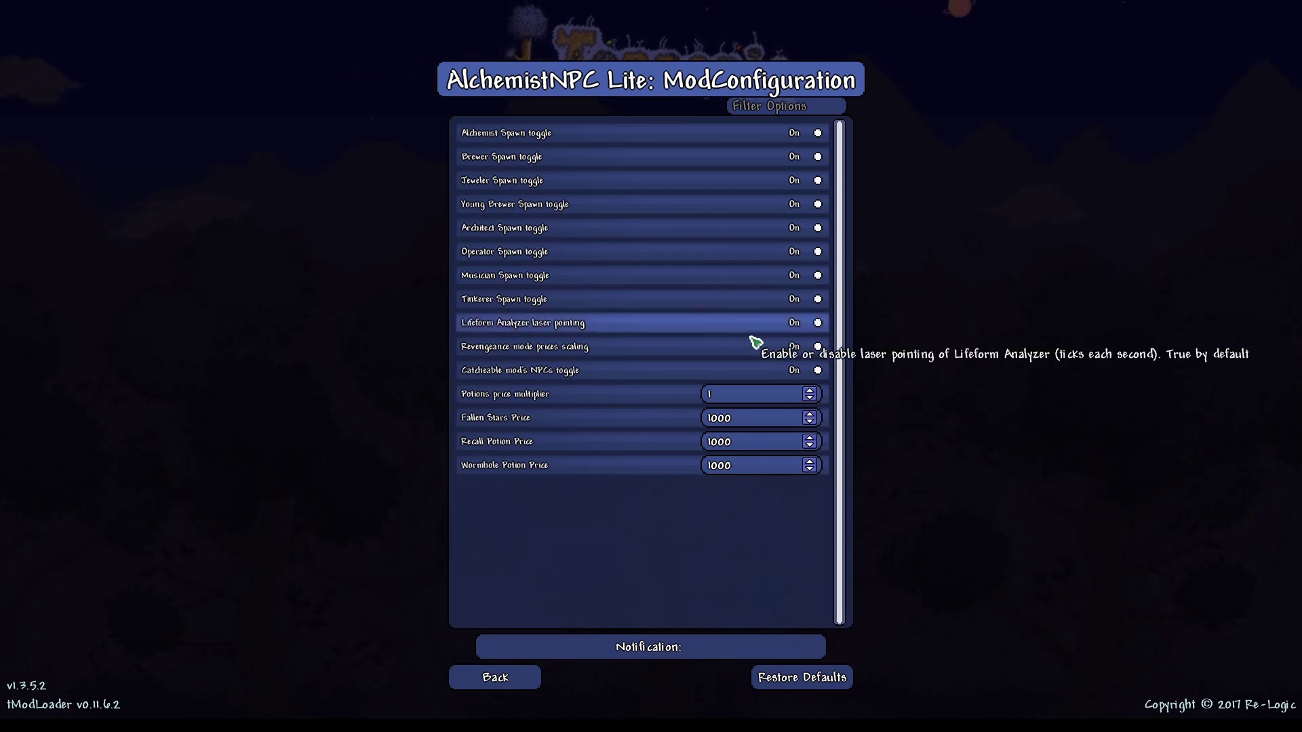
key(Escape)
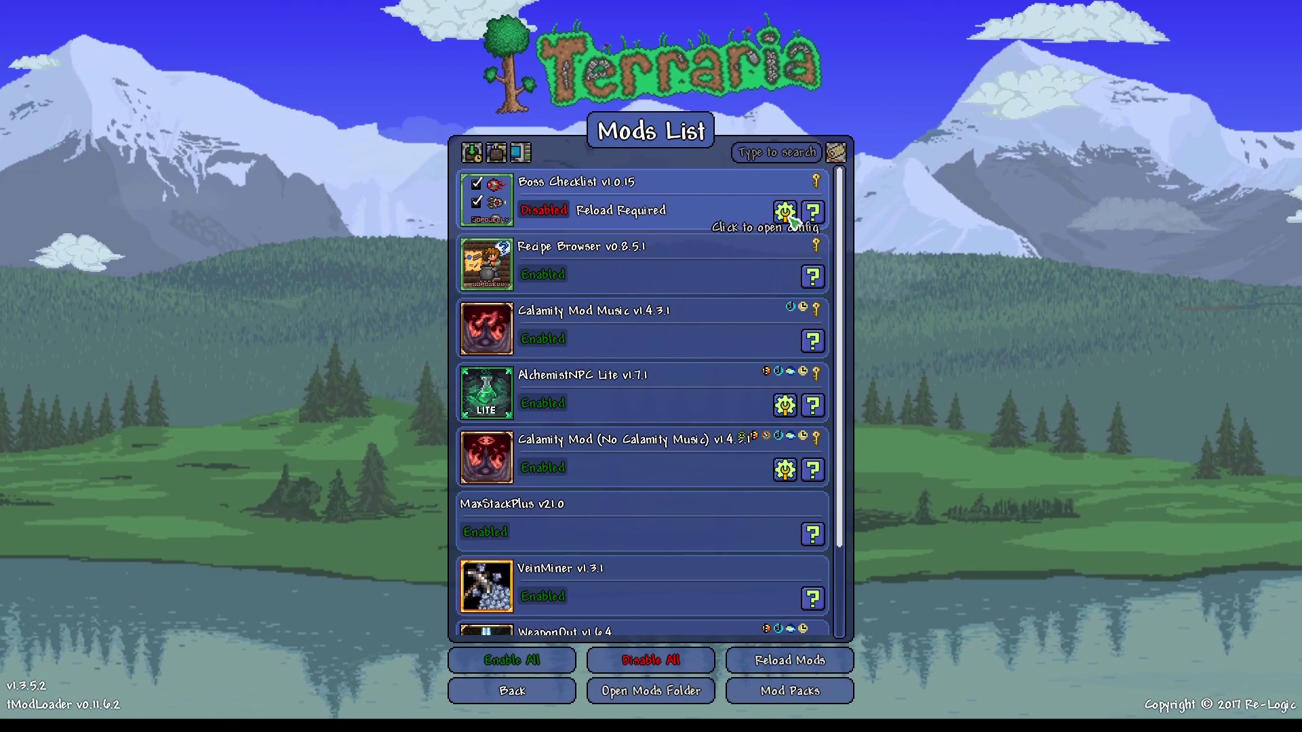
View Boss Checklist's mod info, re-enable it, and go back to the main menu
click(813, 211)
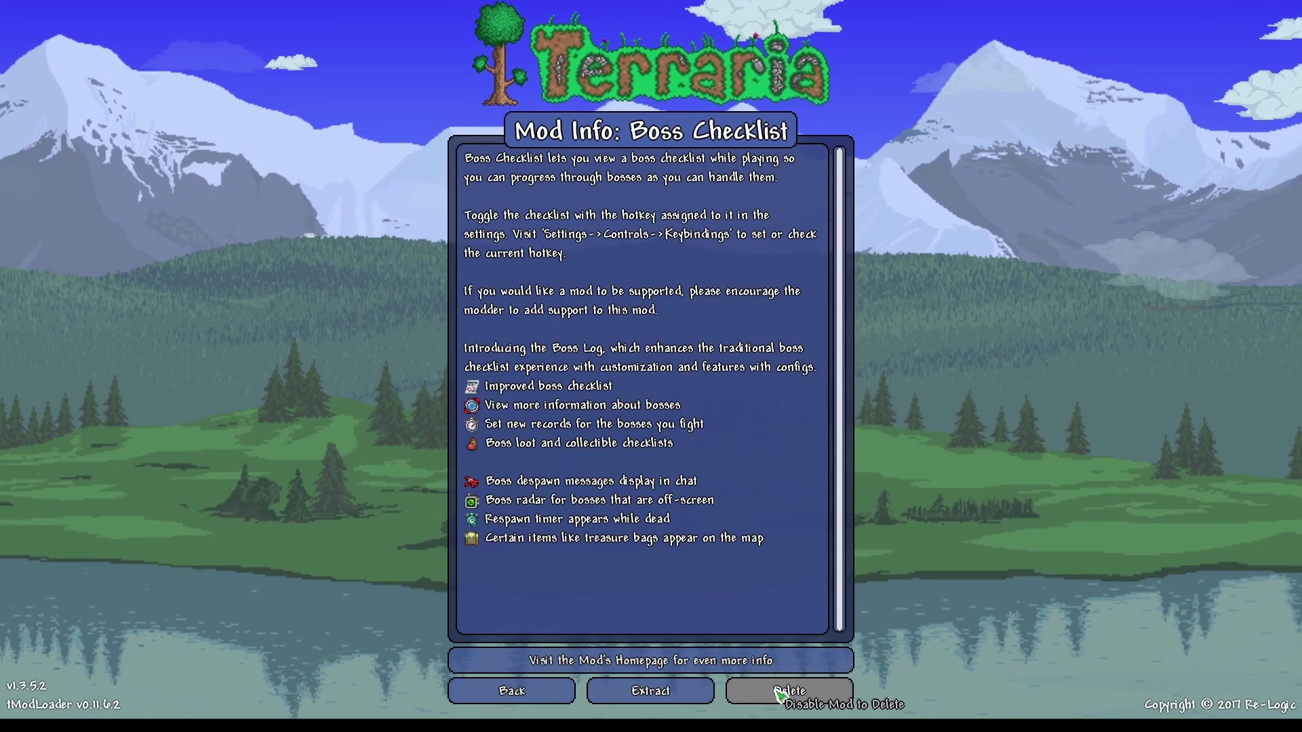
key(Escape)
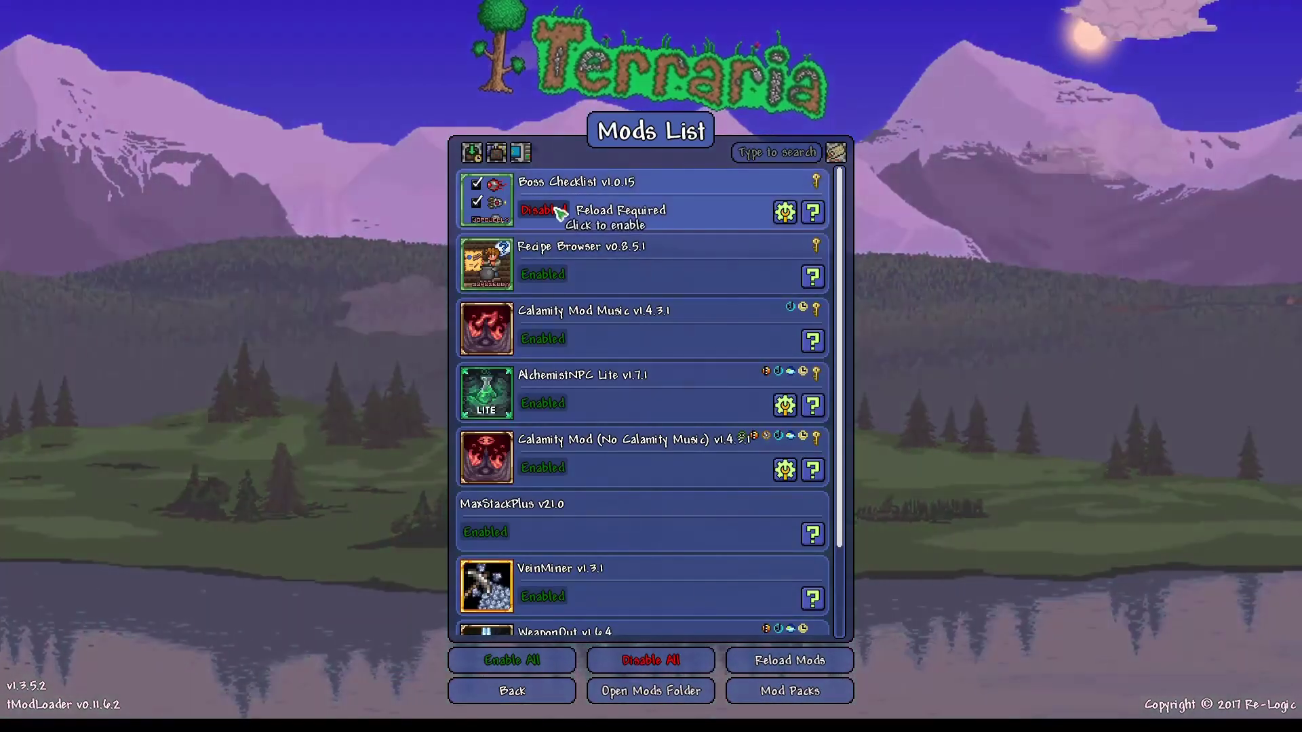
click(543, 210)
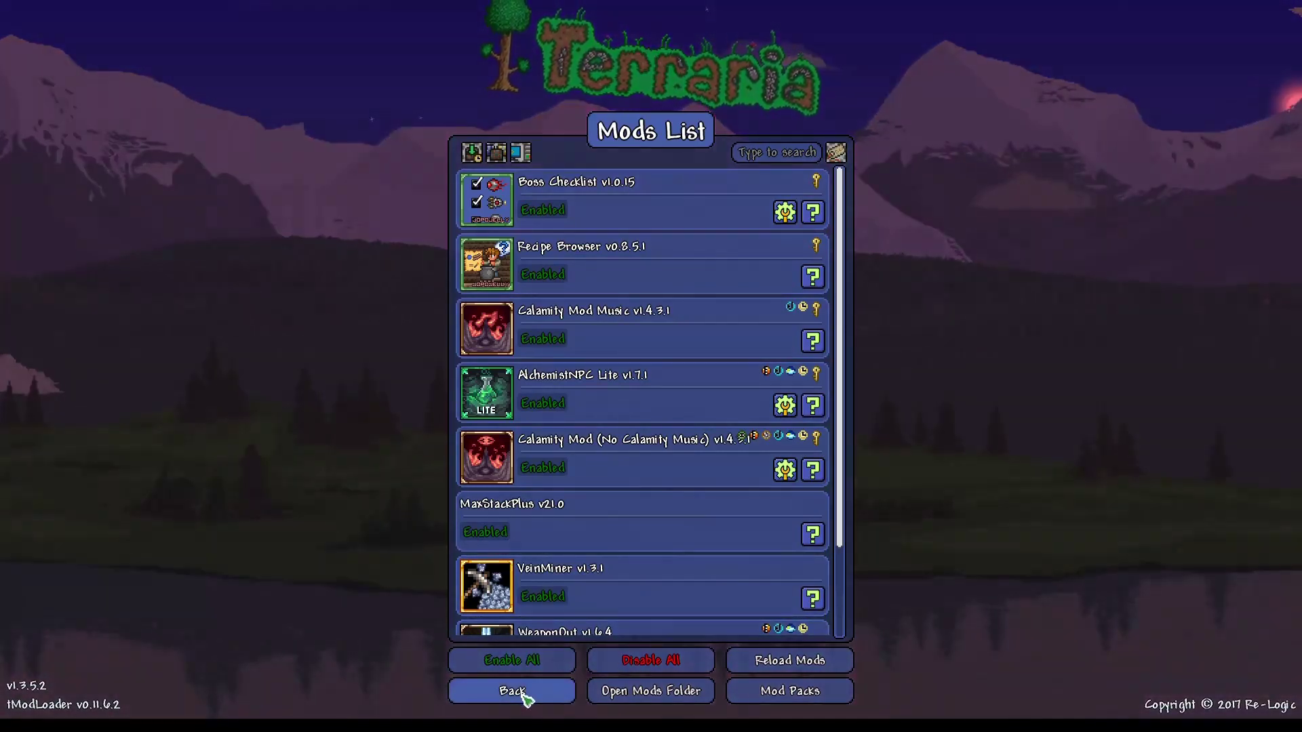
click(524, 695)
Clear the 'thorium' search in the Mod Browser and return to the title menu
click(643, 275)
click(791, 151)
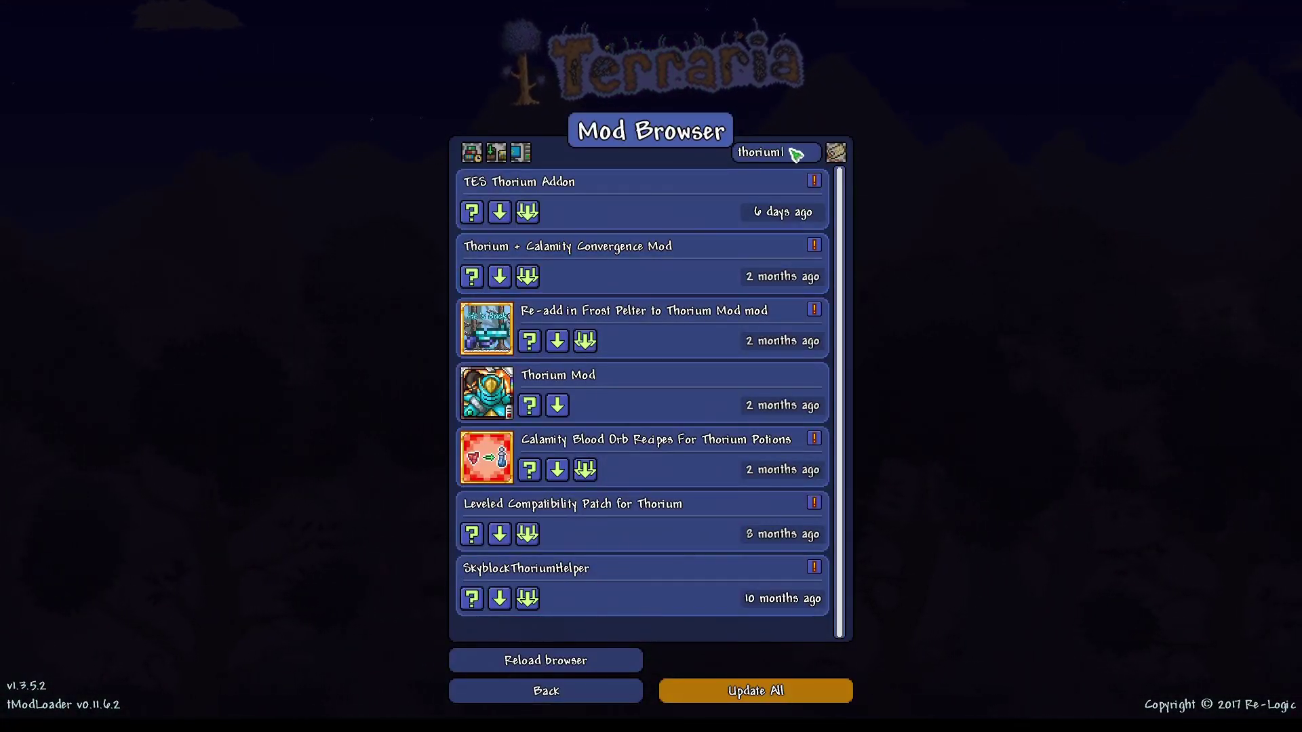
key(BackSpace)
key(BackSpace)
key(BackSpace)
key(BackSpace)
key(BackSpace)
key(Escape)
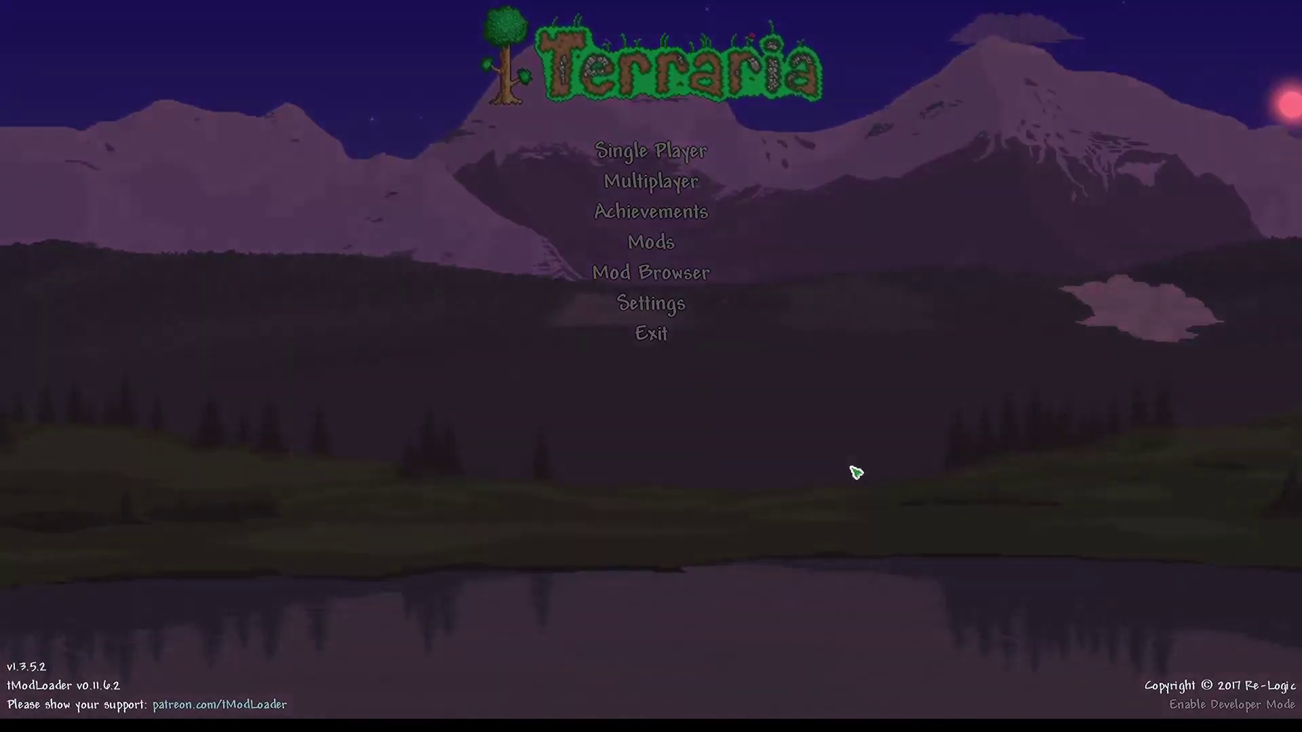